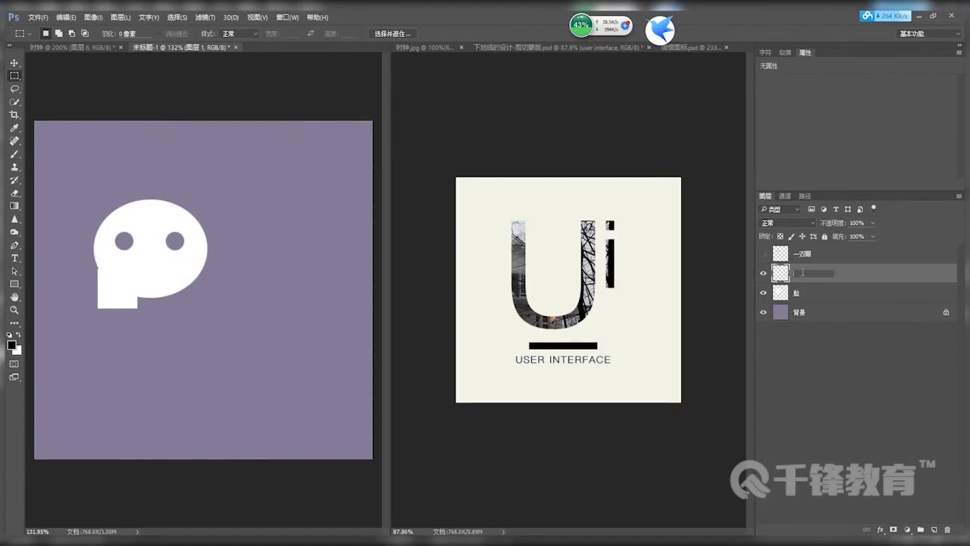
Rename the layer with the small white square as 角.
text(y)
key(ctrl+shift)
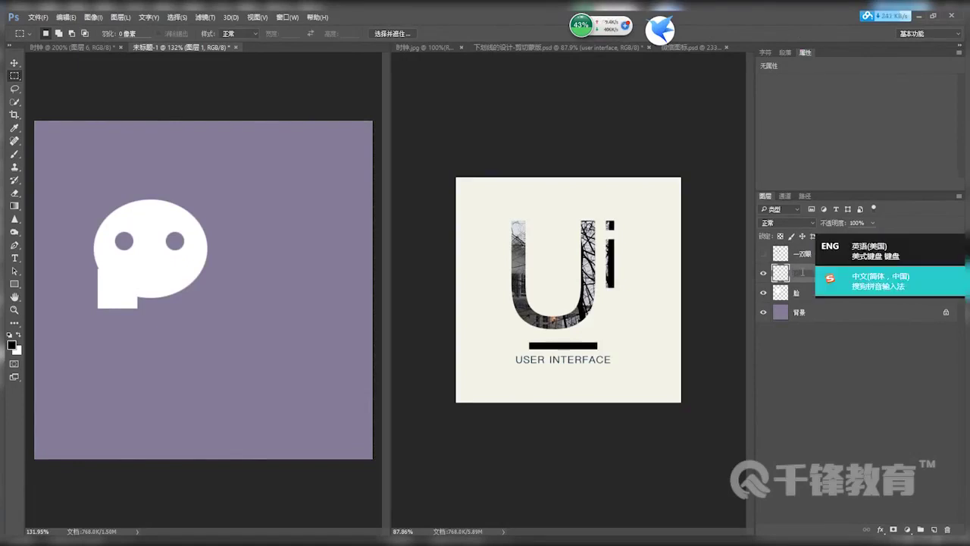
text(jiao)
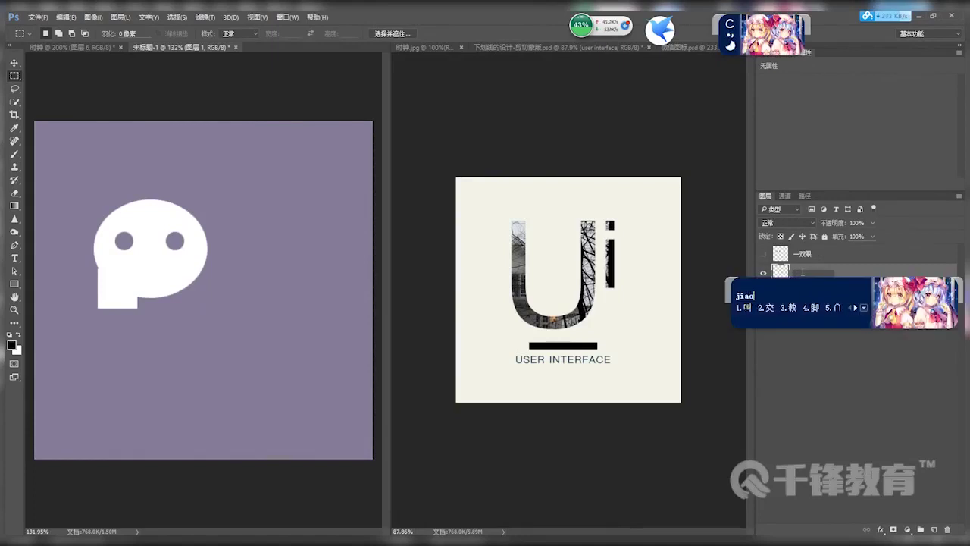
text(4)
key(Return)
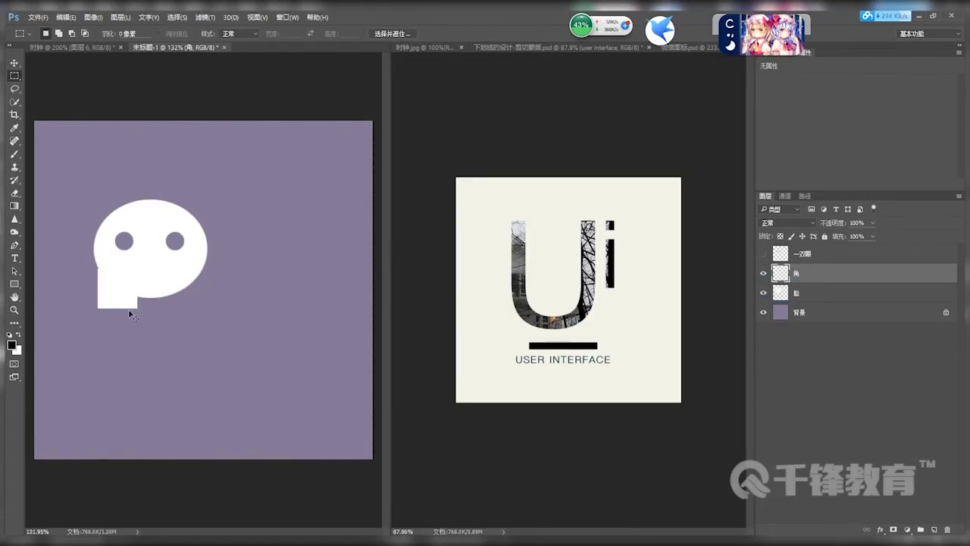
Distort the white square by pulling its lower-left corner outward into a pointed speech-bubble tail.
key(ctrl+t)
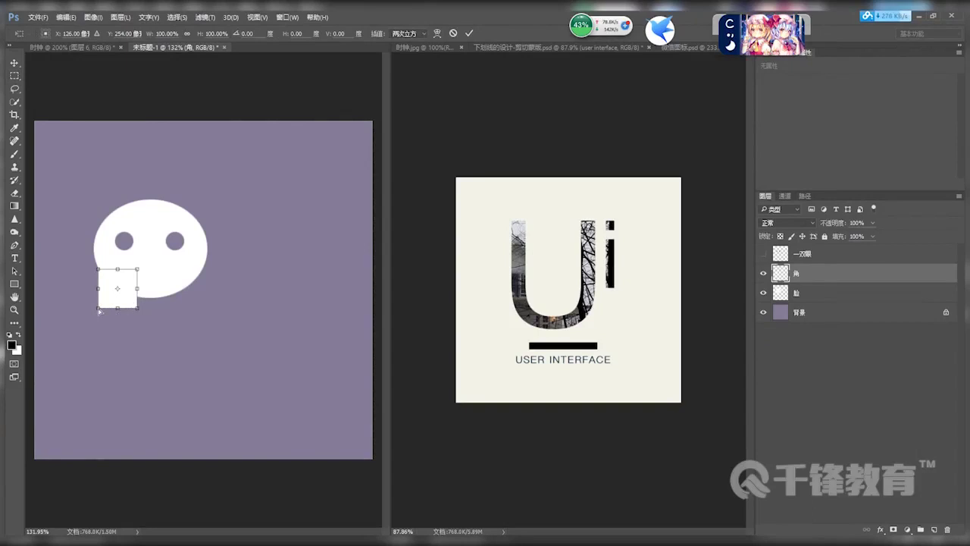
drag(98, 311, 60, 321)
key(Return)
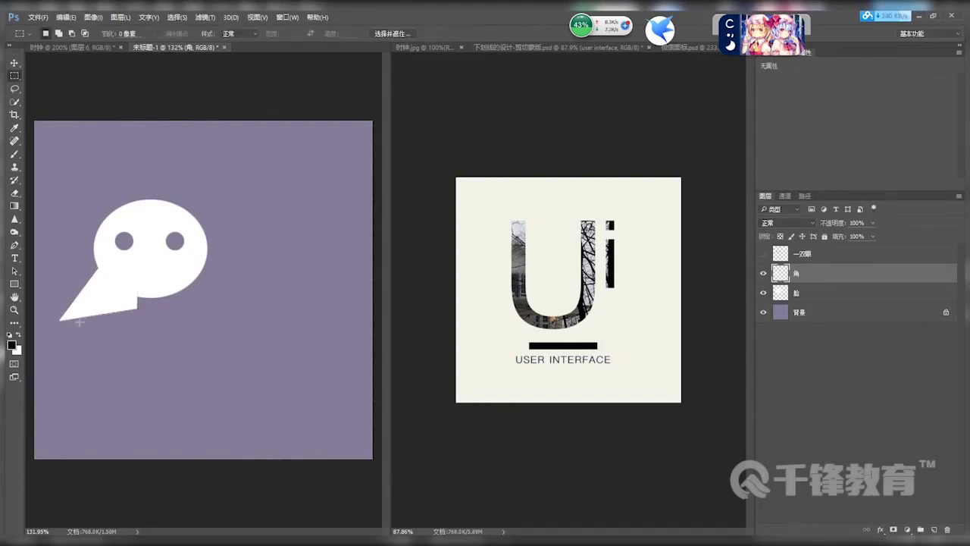
Move the tail onto the lower-left of the face and scale it to about 79% width and 78% height.
key(v)
key(shift)
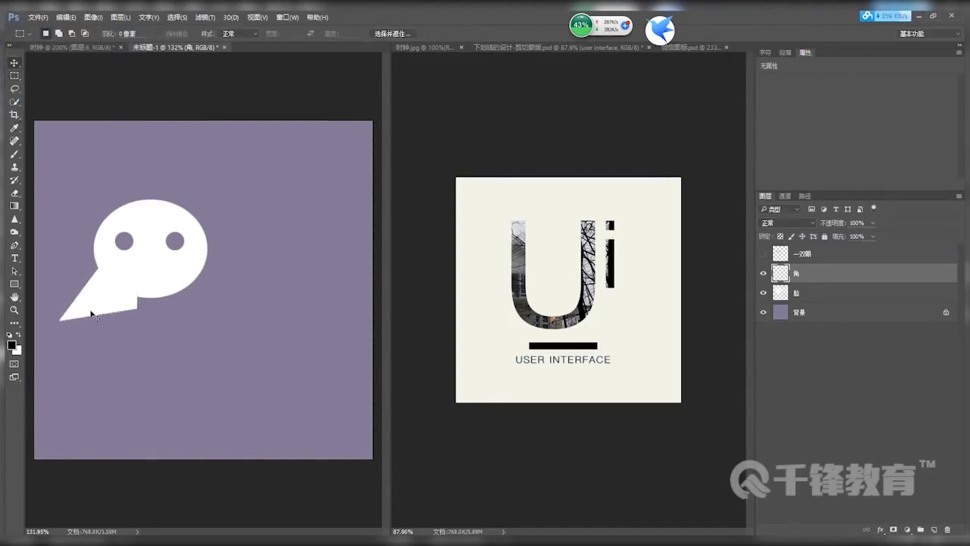
drag(101, 299, 138, 288)
key(ctrl+t)
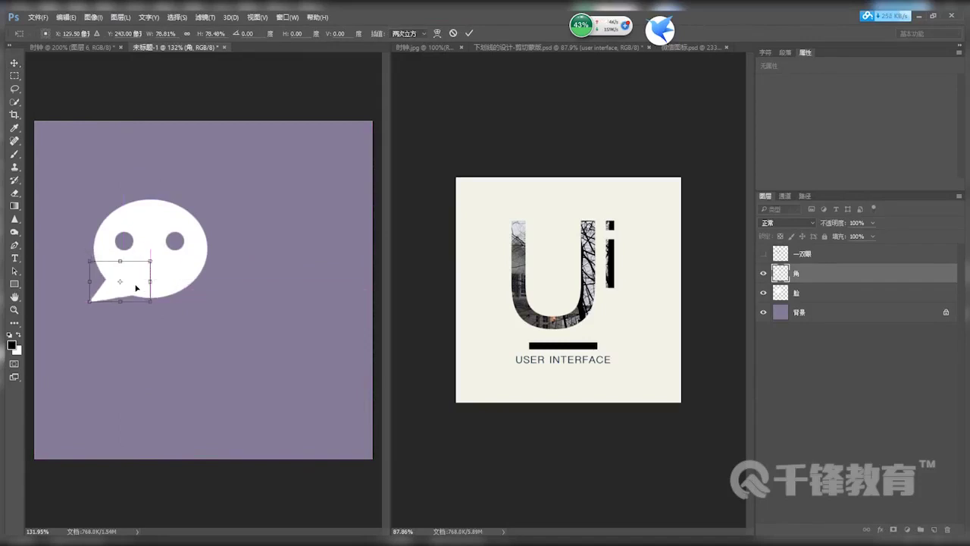
key(Return)
Nudge the tail slightly up and to the left so it blends into the face's lower-left edge.
key(Up)
key(Up)
key(Up)
key(Up)
key(Left)
key(Left)
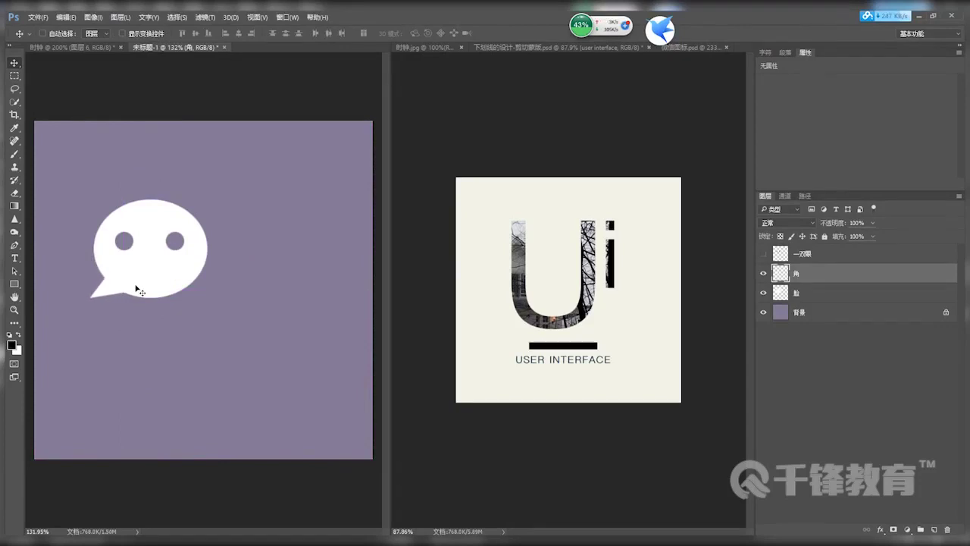
key(Left)
key(Left)
key(Left)
Merge the tail layer 角 with the face layer and rename the merged layer 脸.
shift+click(834, 298)
key(ctrl+e)
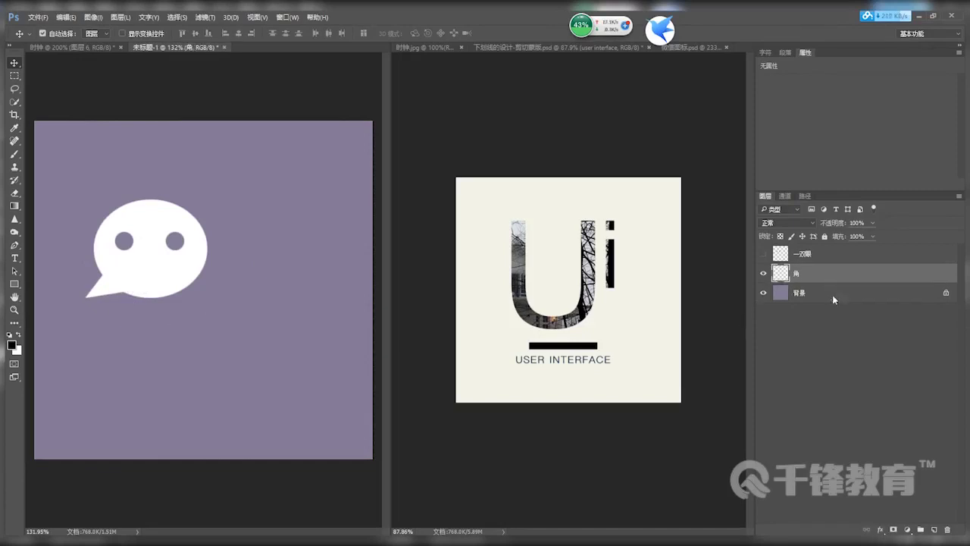
double_click(798, 275)
text(lianjlianj)
key(space)
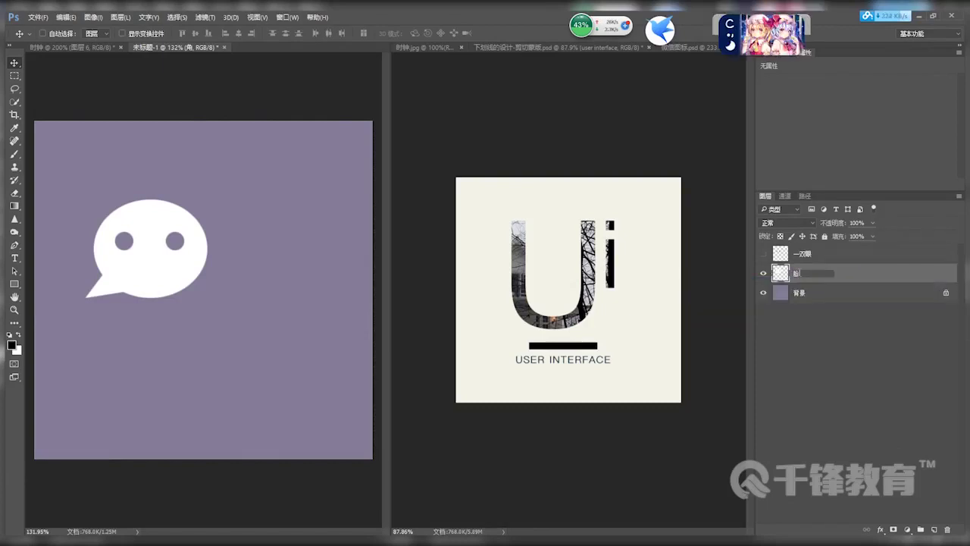
key(Return)
Remove the hidden eyes layer 一双眼, leaving the 脸 layer above the background.
key(v)
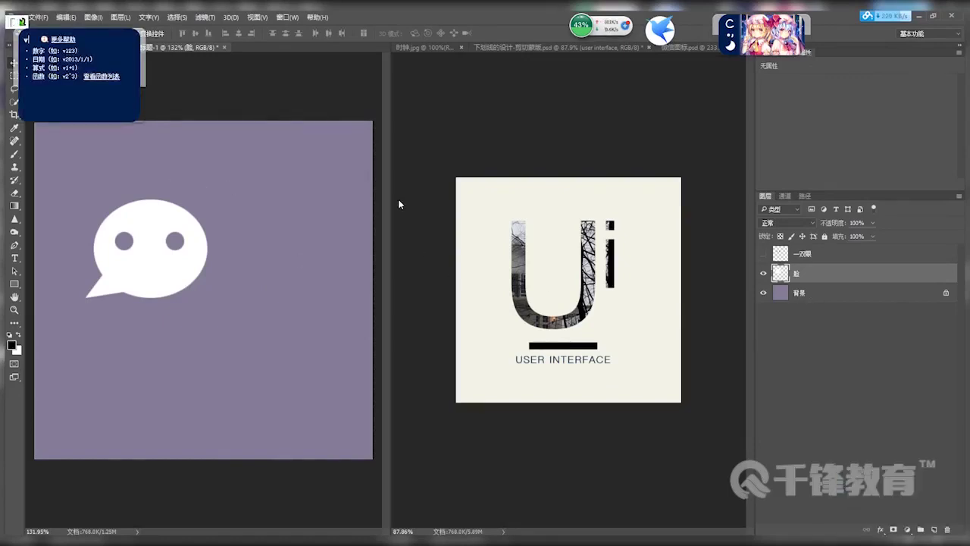
key(Escape)
click(862, 254)
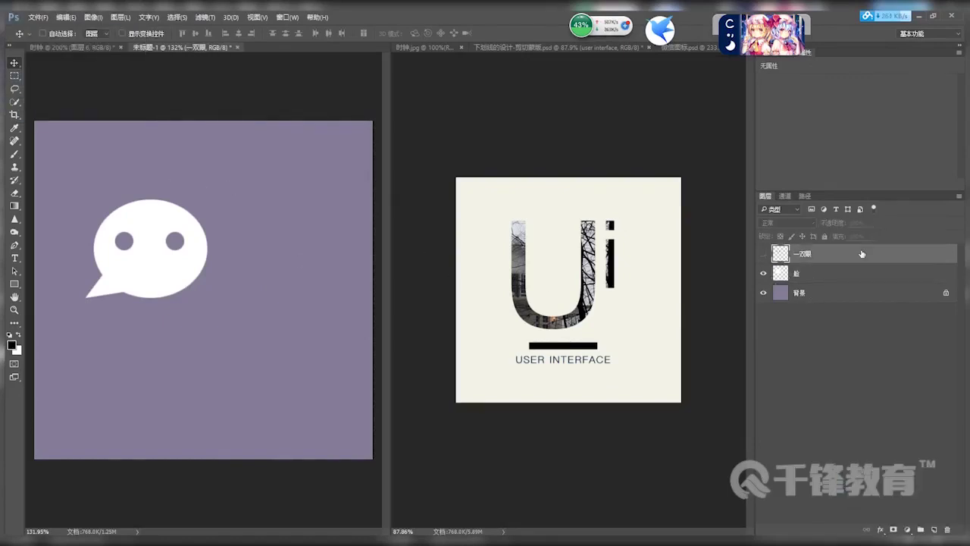
key(ctrl+e)
Reposition the speech-bubble face in the upper-left area of the canvas.
key(v)
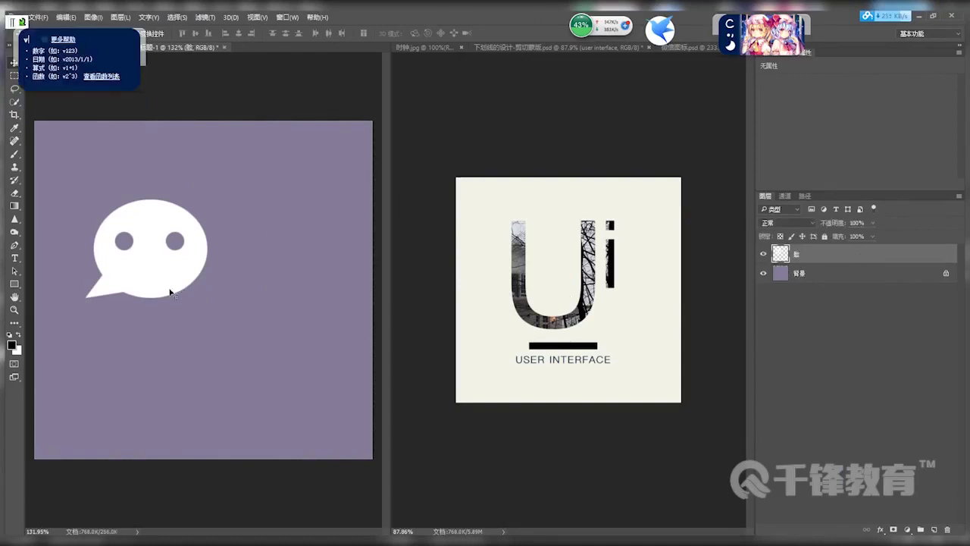
key(Escape)
drag(170, 292, 148, 238)
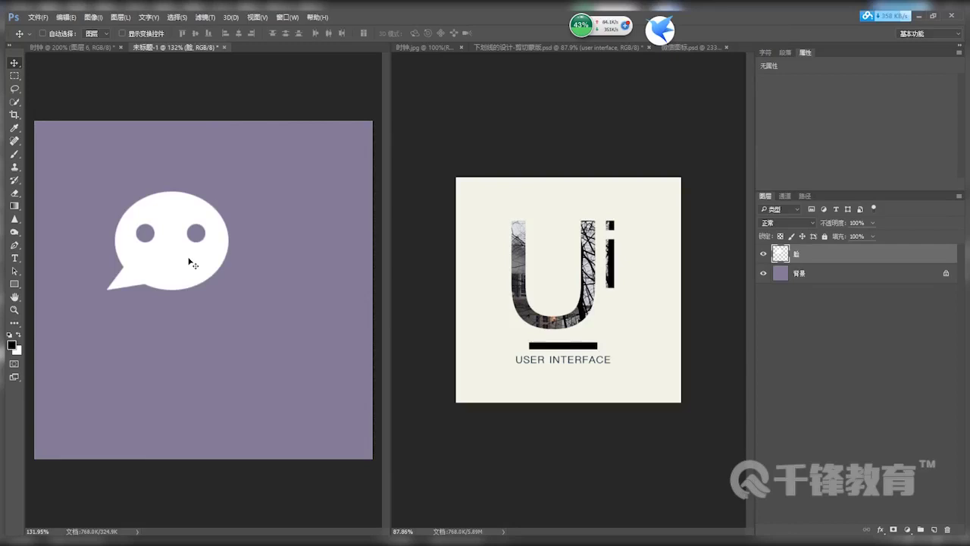
drag(189, 260, 177, 279)
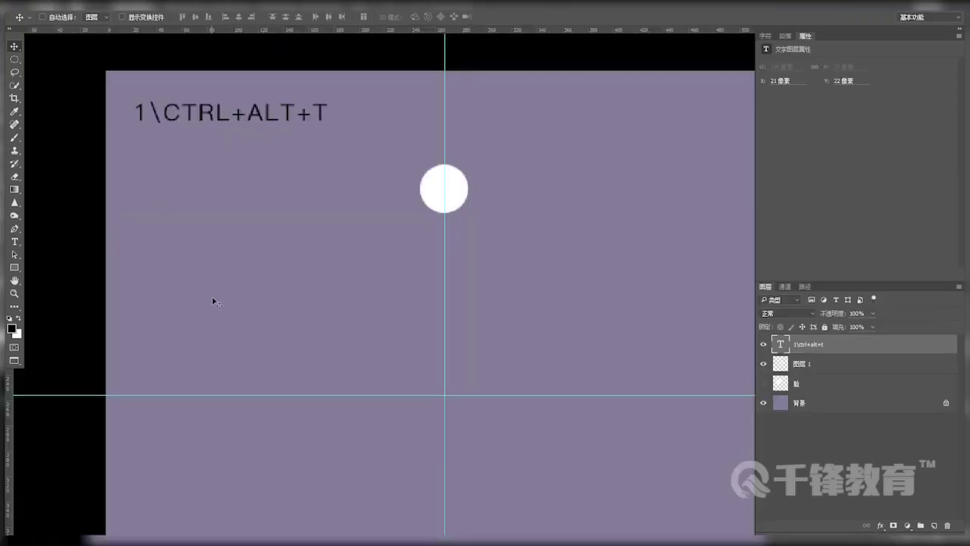
Cycle through the screen modes back to the full-screen canvas view.
right_click(213, 302)
click(502, 329)
key(Tab)
key(f)
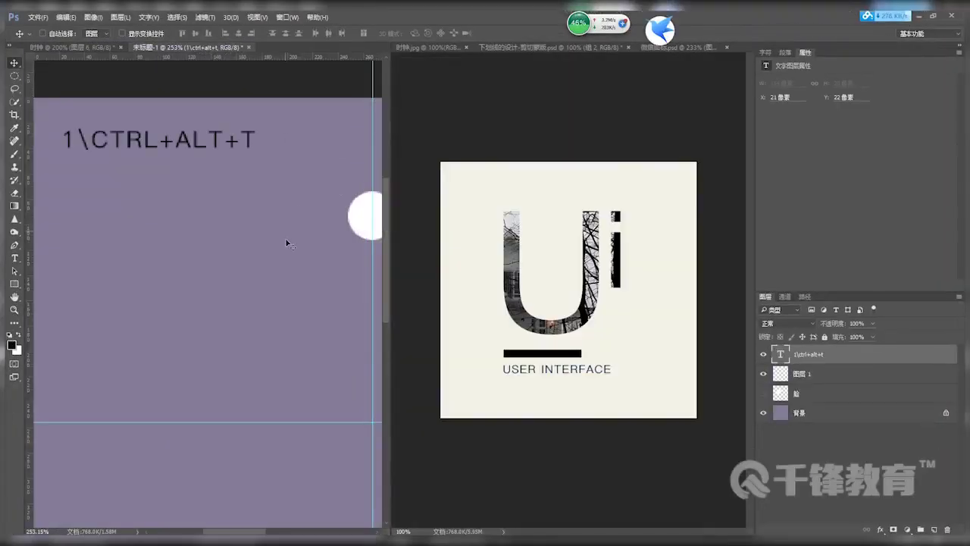
key(f)
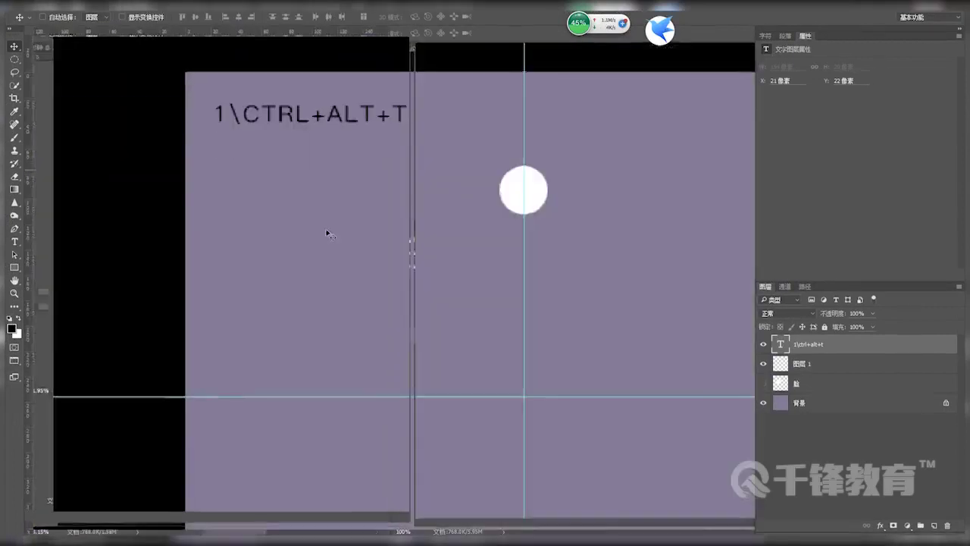
key(f)
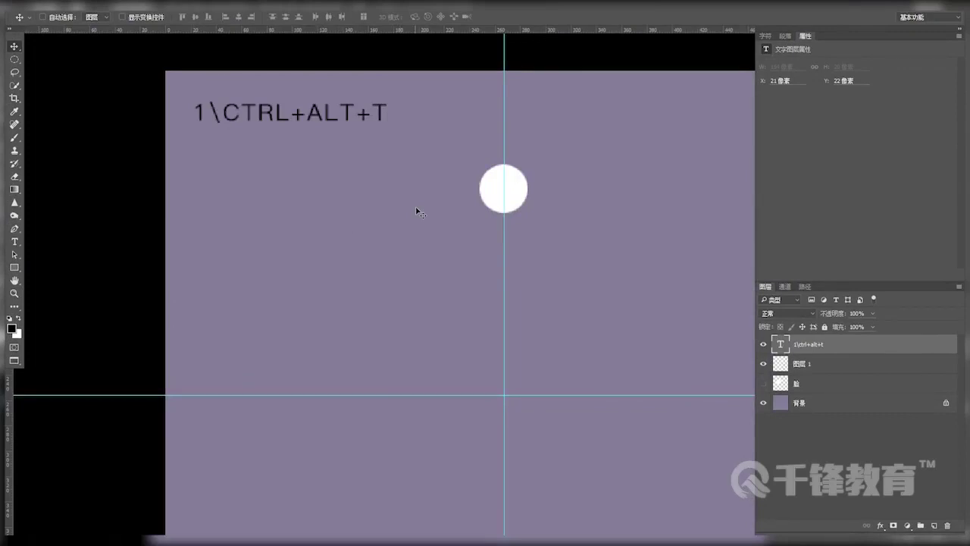
key(ctrl+alt+t)
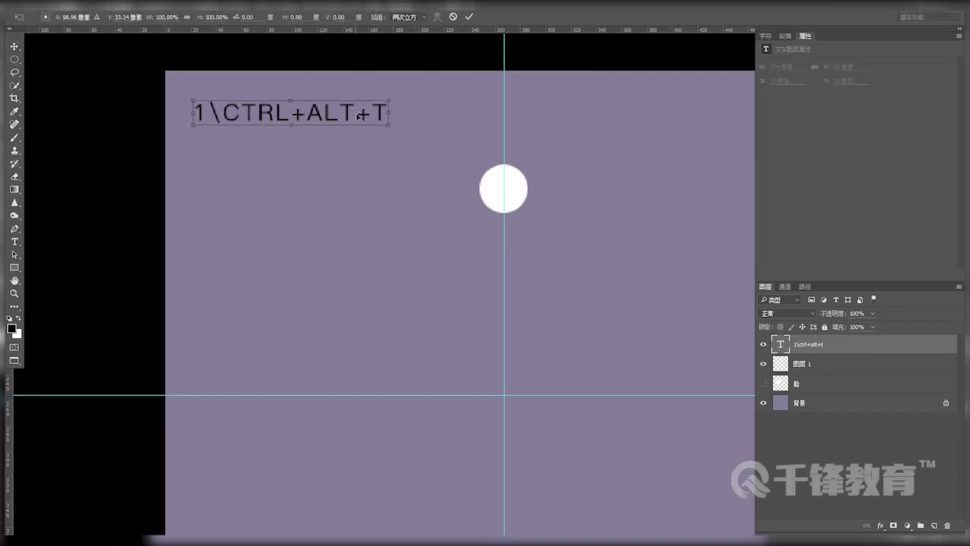
key(Return)
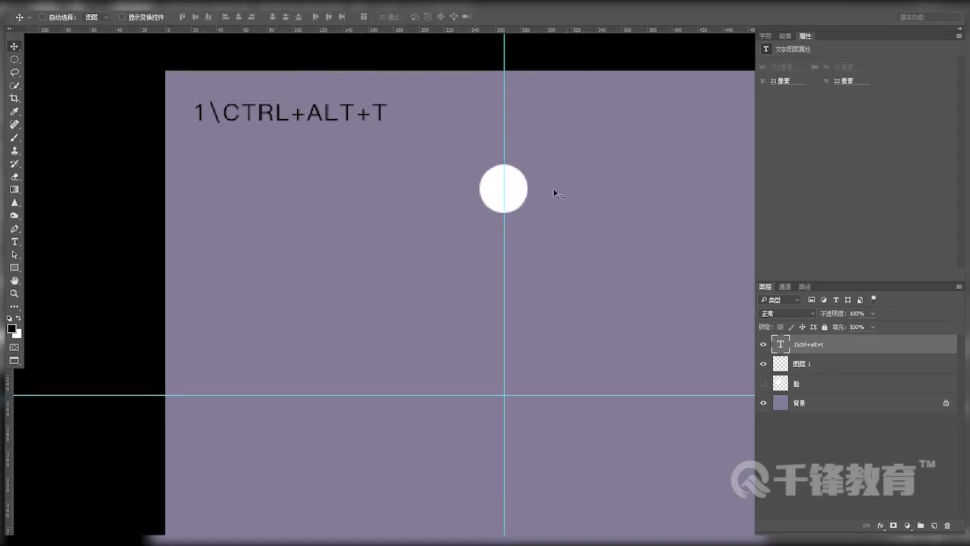
double_click(361, 112)
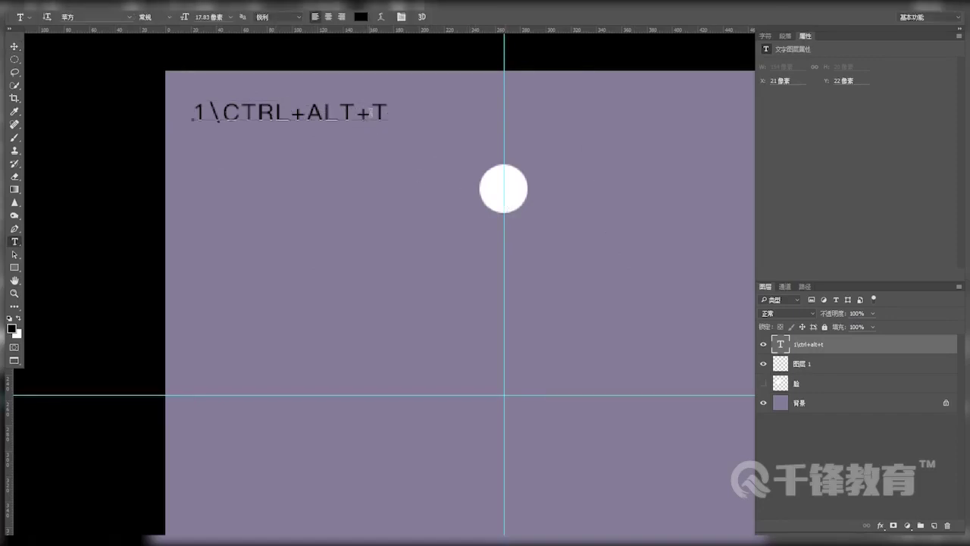
text(jinr)
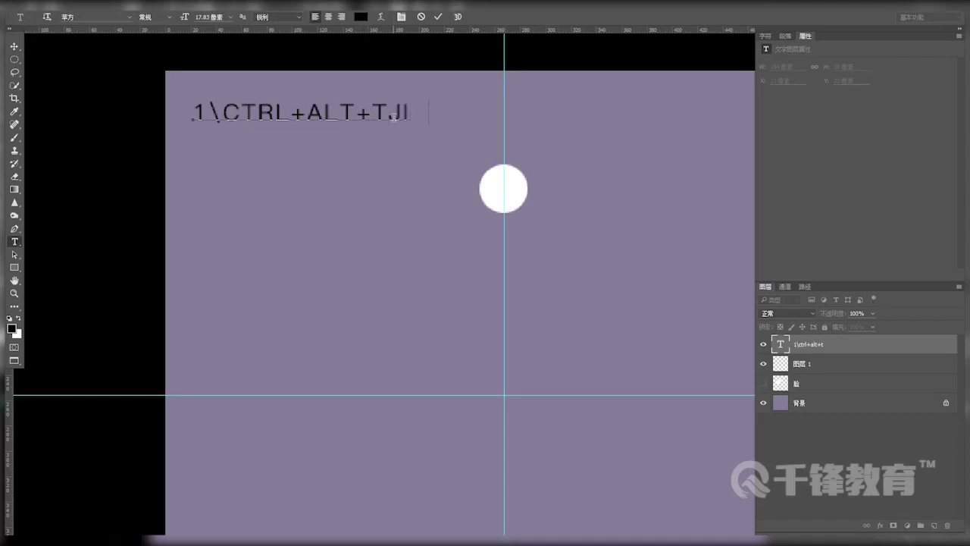
key(BackSpace)
key(BackSpace)
key(BackSpace)
key(BackSpace)
text(jin)
key(BackSpace)
key(BackSpace)
key(BackSpace)
key(ctrl+Return)
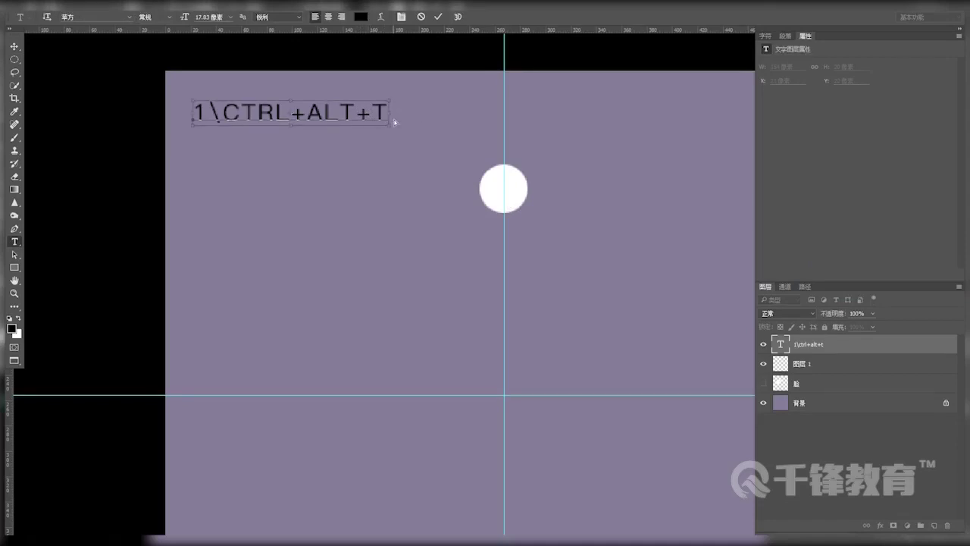
Start a duplicating free transform on the white circle in 图层 1 and place its pivot at the guides' intersection.
drag(409, 228, 383, 208)
key(v)
click(834, 365)
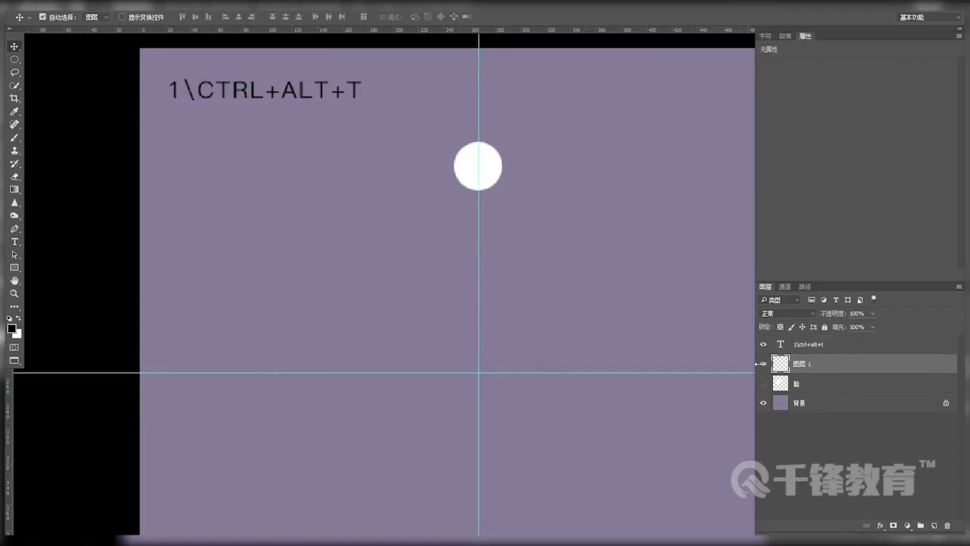
key(ctrl+alt+t)
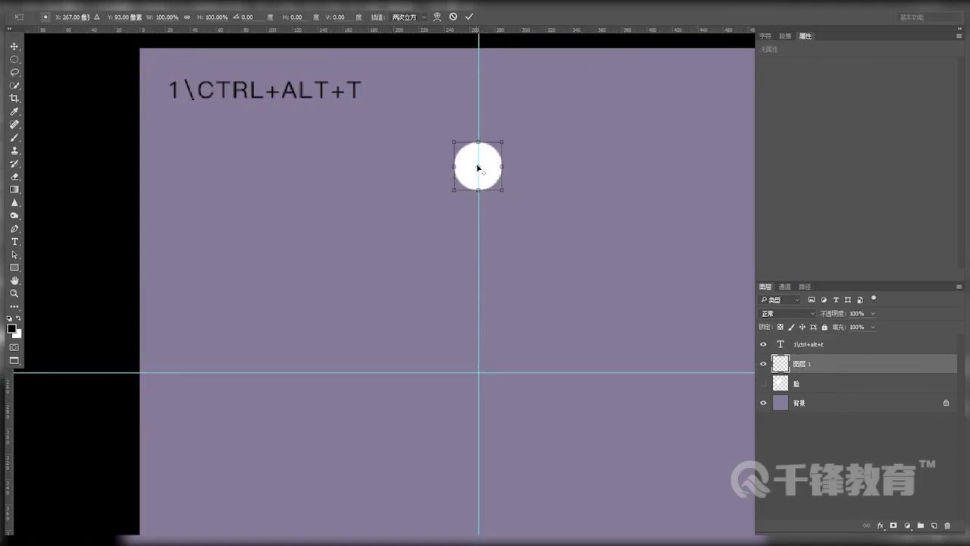
key(ctrl+alt+t)
alt+click(479, 372)
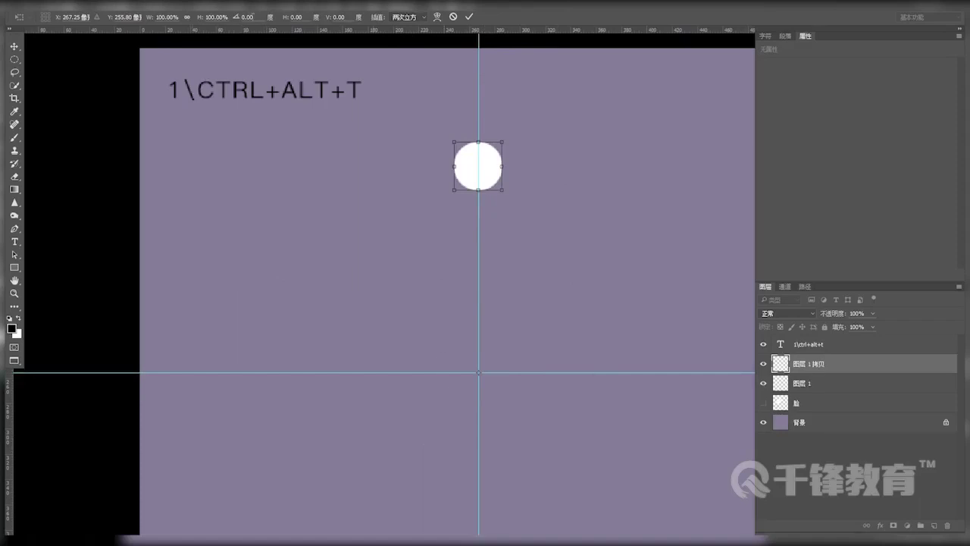
Rotate the circle's copy 15 degrees about the guides' intersection and apply the transform.
click(259, 14)
key(Return)
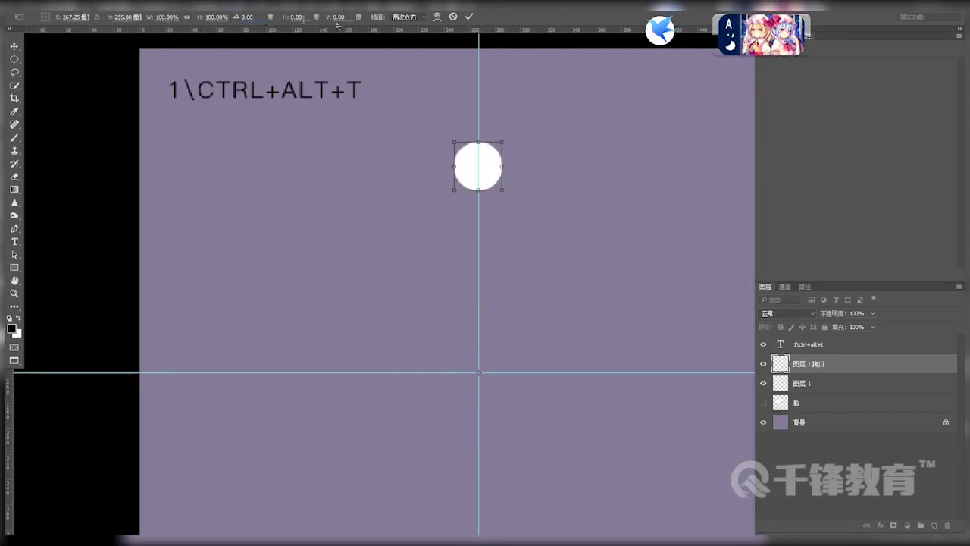
click(250, 16)
text(5)
key(Return)
text(15)
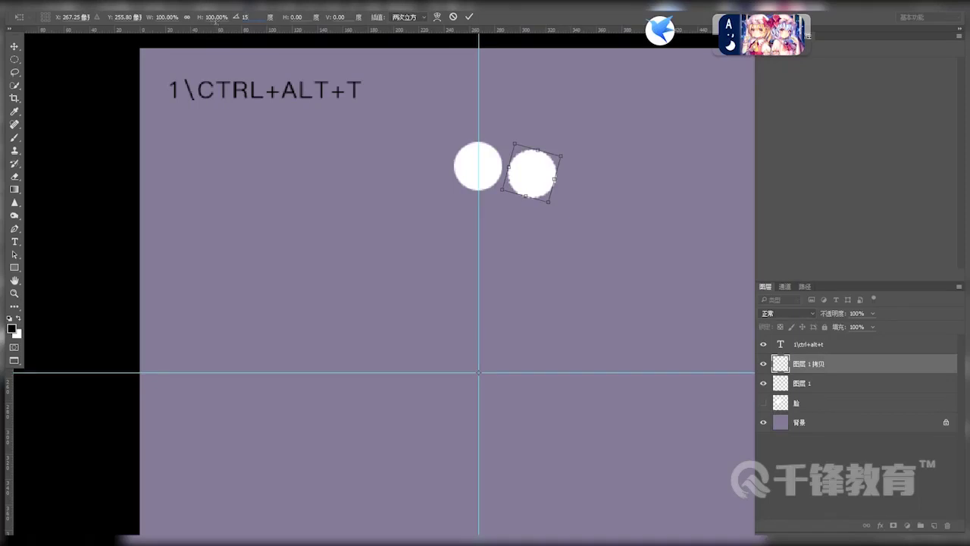
key(Return)
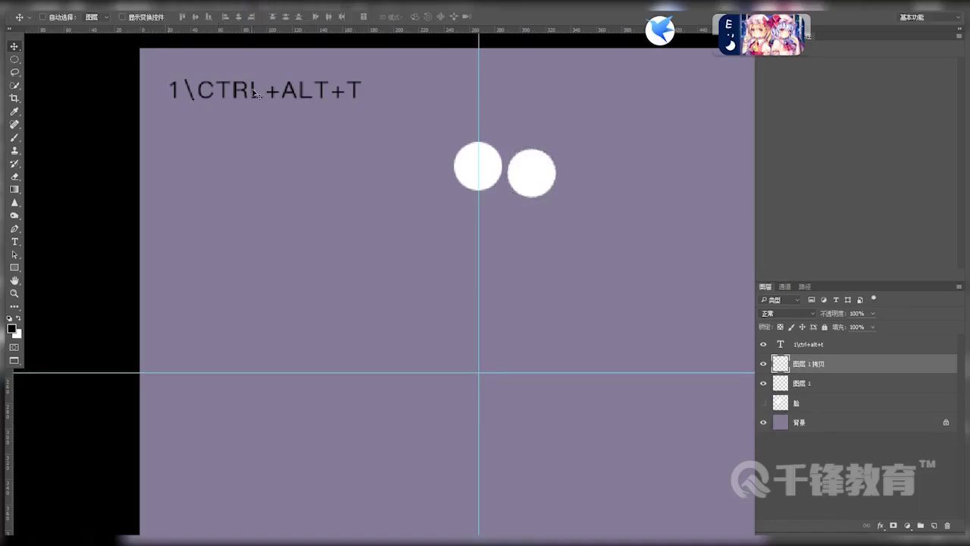
Add a second line "2\" below the note 1\CTRL+ALT+T and widen the line spacing so the lines no longer overlap.
key(t)
click(350, 91)
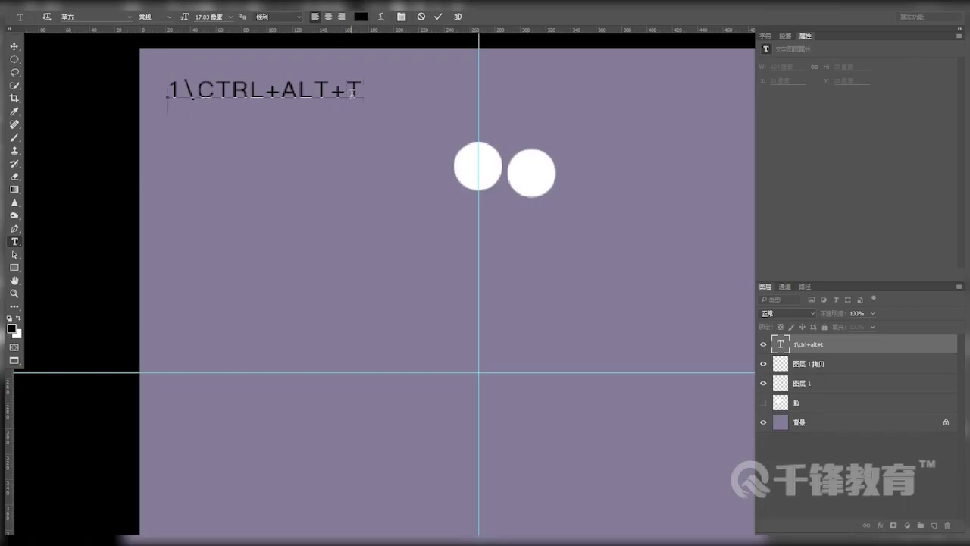
text(2\)
key(alt+Down)
key(alt+Down)
key(alt+Down)
key(alt+Down)
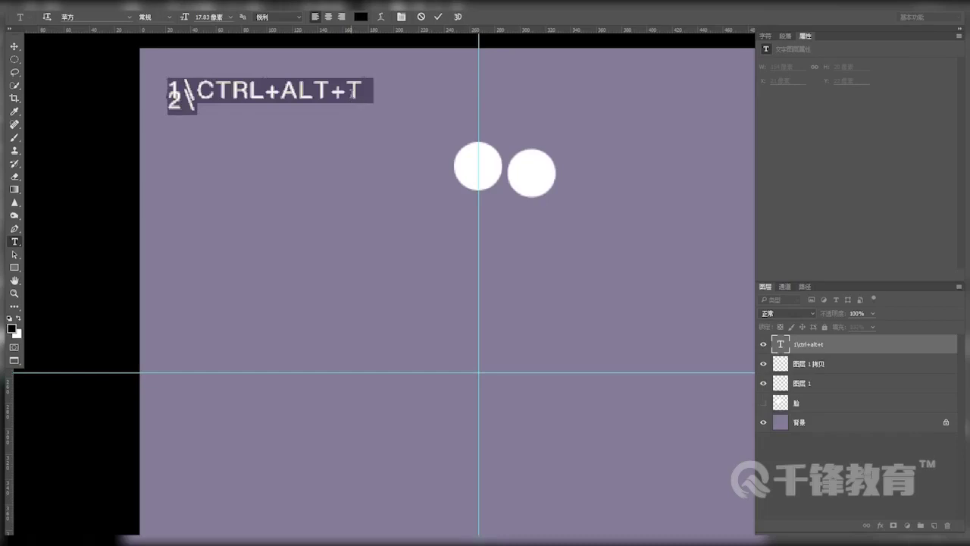
key(alt+Down)
key(alt+Down)
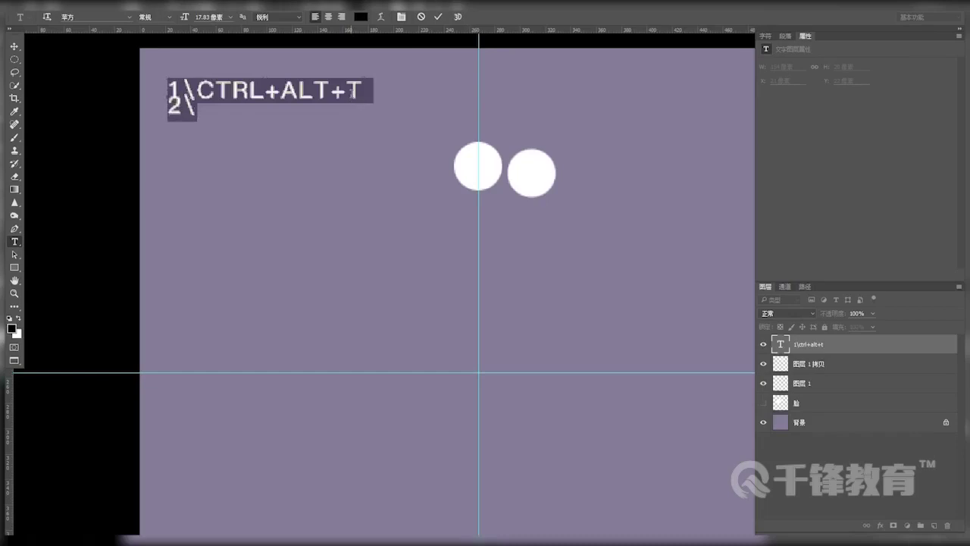
key(alt+Down)
key(alt+Down)
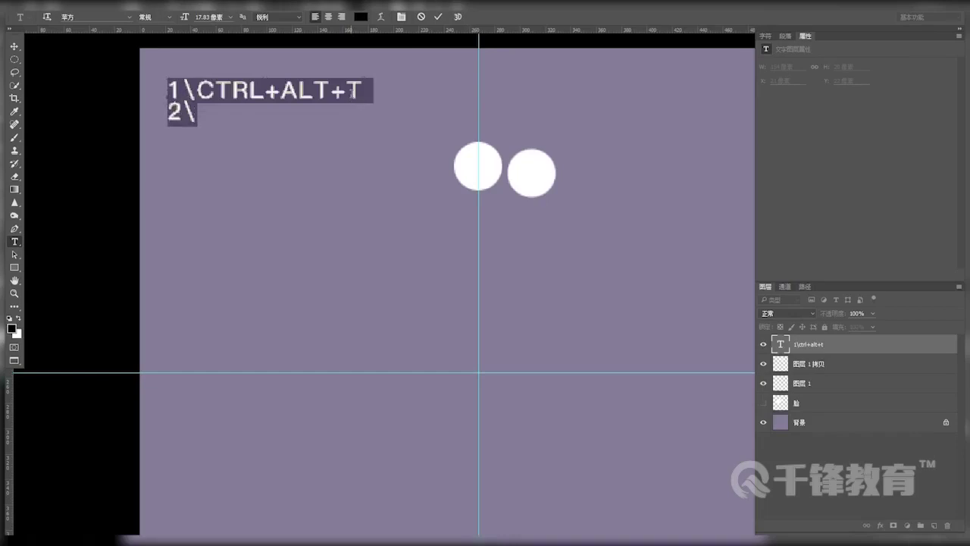
Continue the note's second line, following "2\", with the text "选择所选图层的".
click(206, 121)
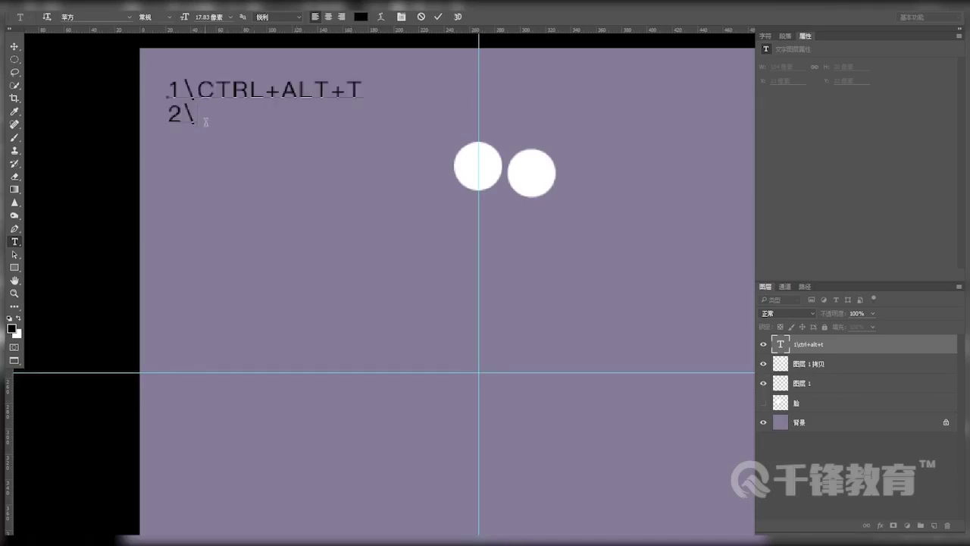
text(XUN)
key(BackSpace)
key(BackSpace)
key(BackSpace)
text(X)
key(BackSpace)
text(XU)
key(BackSpace)
key(BackSpace)
key(BackSpace)
text(X)
key(BackSpace)
text(\)
text(S)
key(BackSpace)
text(XUAN)
key(BackSpace)
key(BackSpace)
key(BackSpace)
key(BackSpace)
text(选择所选图层的)
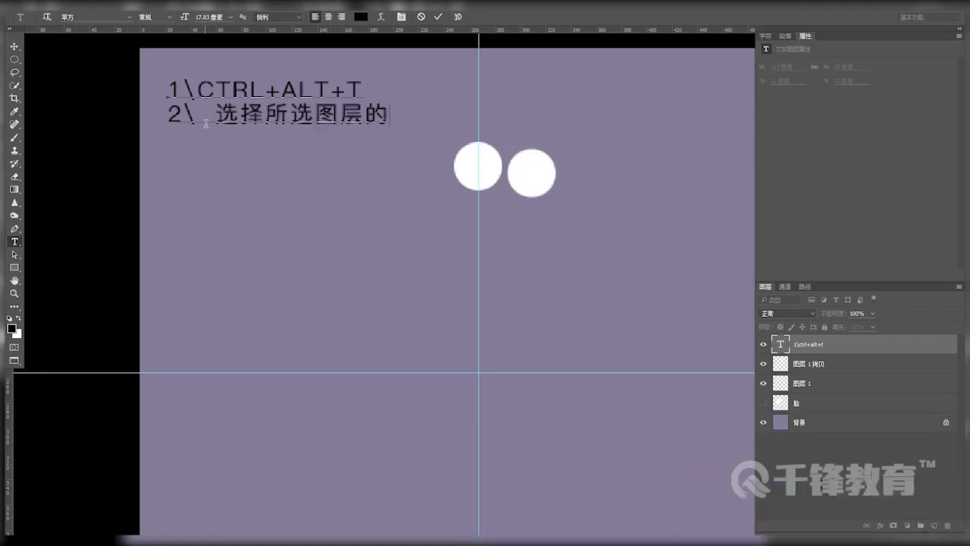
Complete the note's second line with "中心点，移动到十字星上" and commit the text.
text(中心店)
key(BackSpace)
key(BackSpace)
key(BackSpace)
text(zhogn中心店)
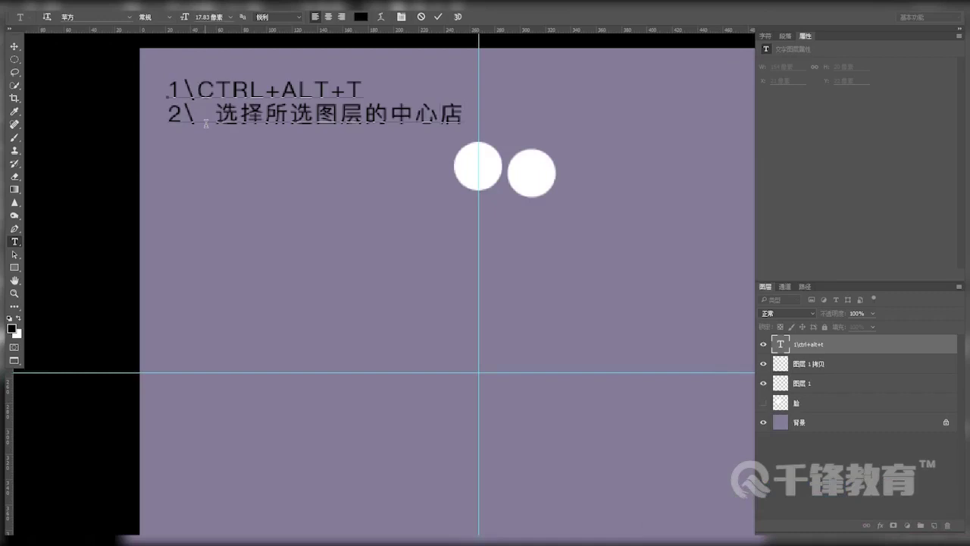
key(BackSpace)
text(点，)
text(移动到)
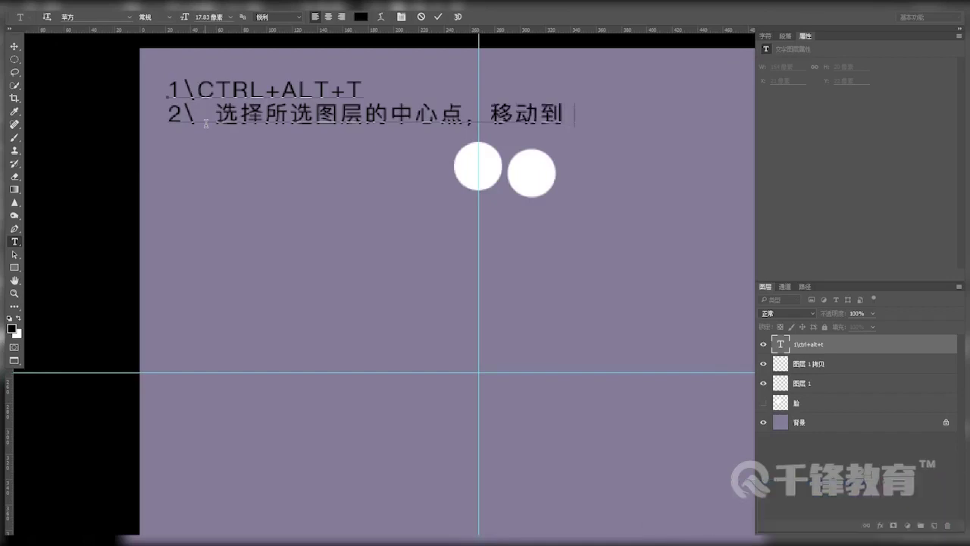
text(十字线)
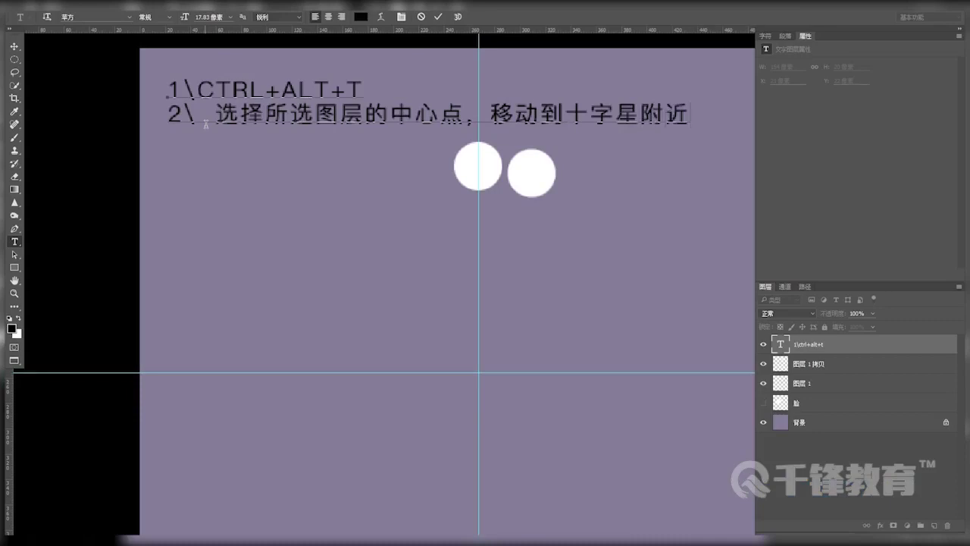
text(上)
key(ctrl+Return)
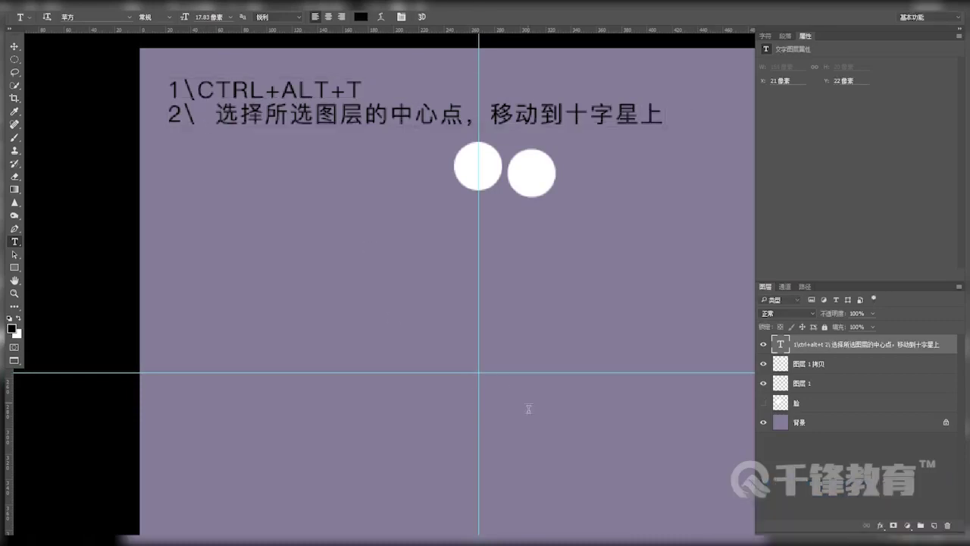
Add a third line reading "快捷操作，ALT 点左键" to the note and commit the text.
click(658, 115)
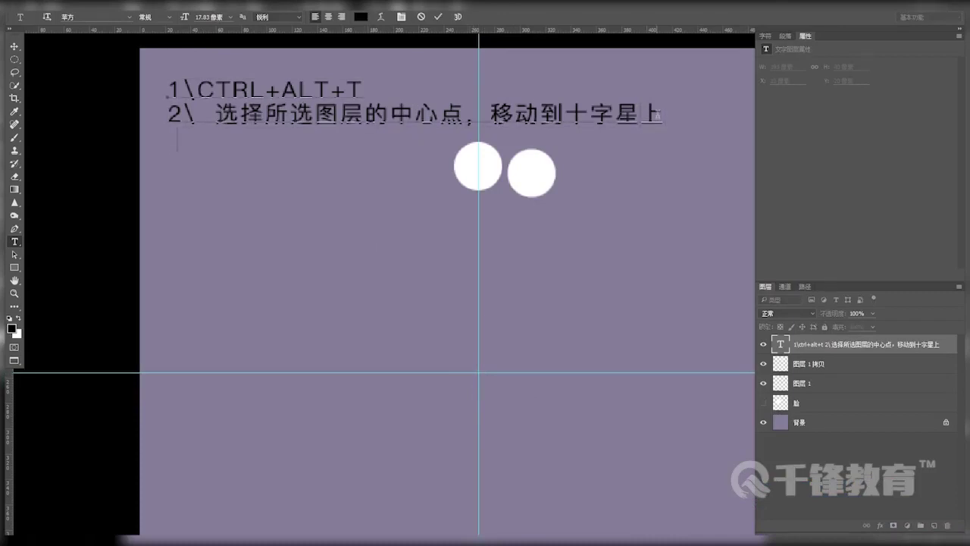
text(快捷操作)
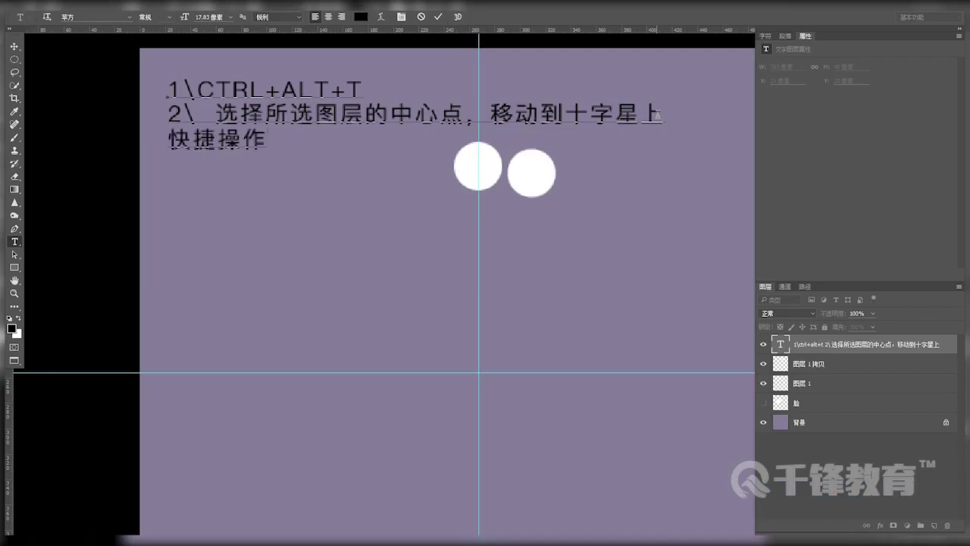
text(。)
key(BackSpace)
text(，ALT 点)
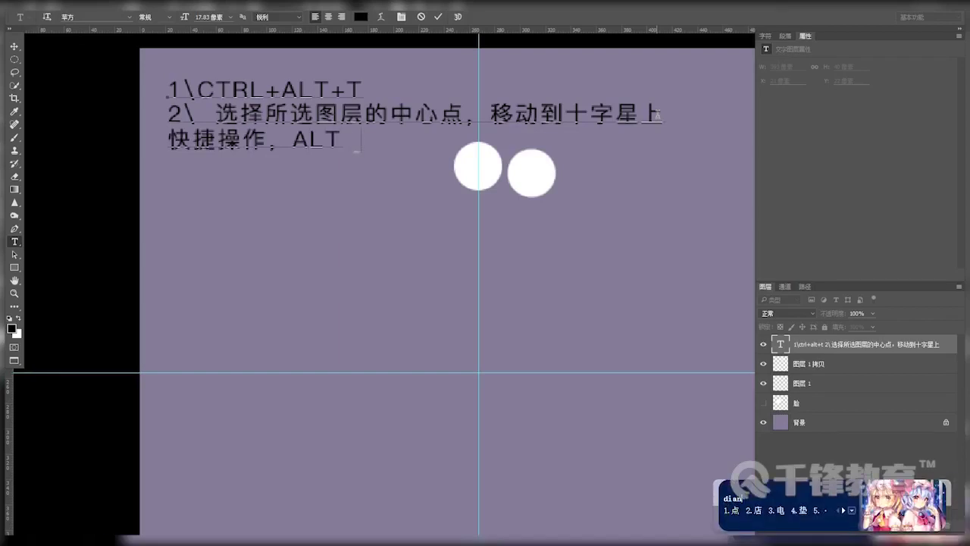
text(左键)
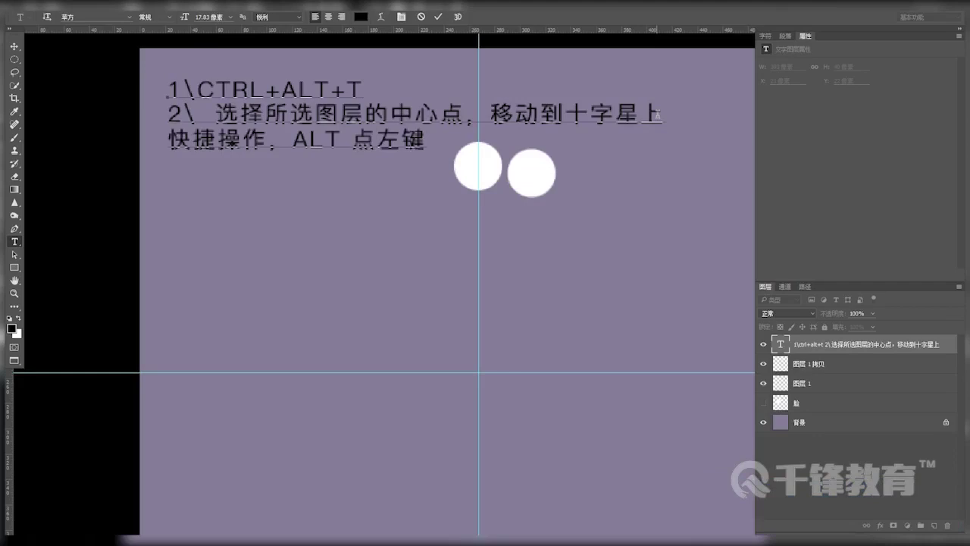
key(ctrl+Return)
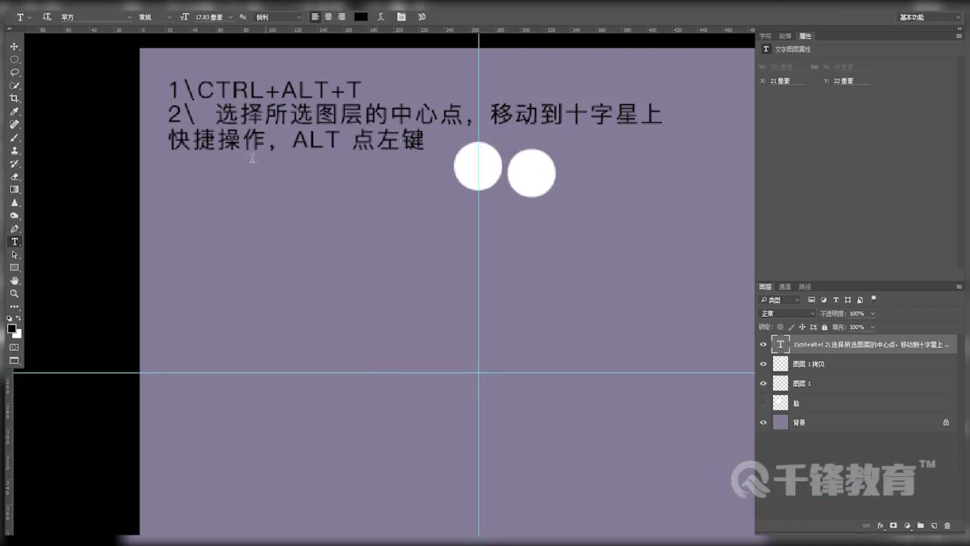
Add a fourth line reading "3\CTRL+ALT+SHIFT+T" to the note and commit the text.
click(417, 143)
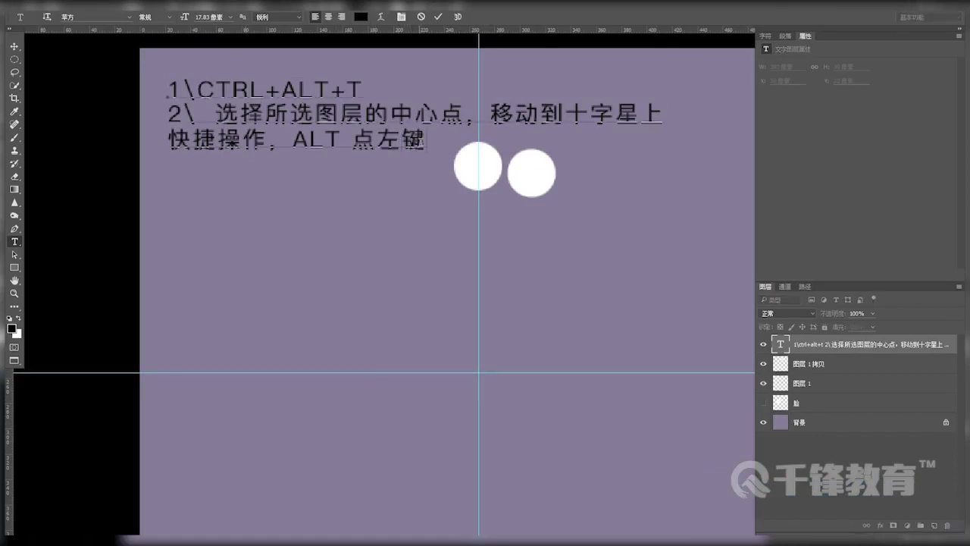
text(3)
text(、)
key(BackSpace)
text(\ctrl)
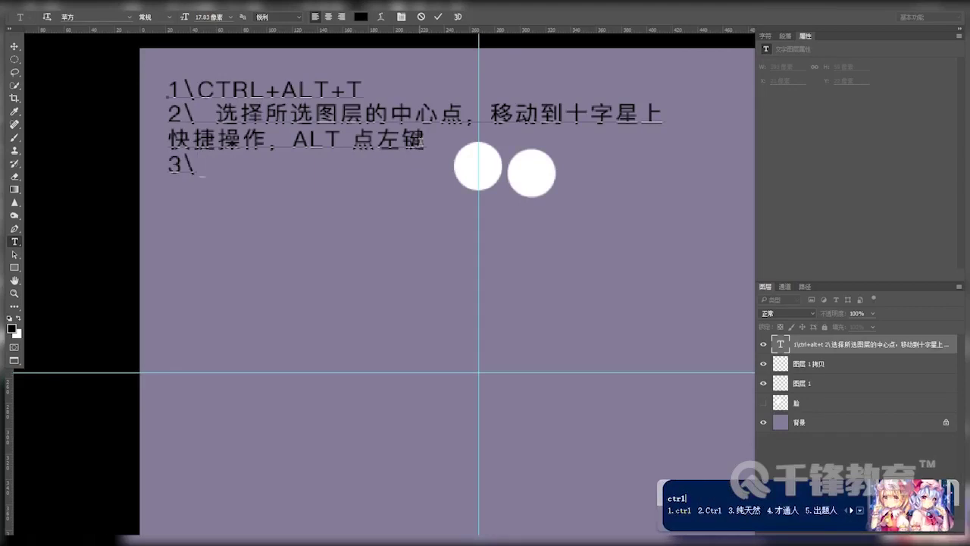
key(Return)
text(+alt)
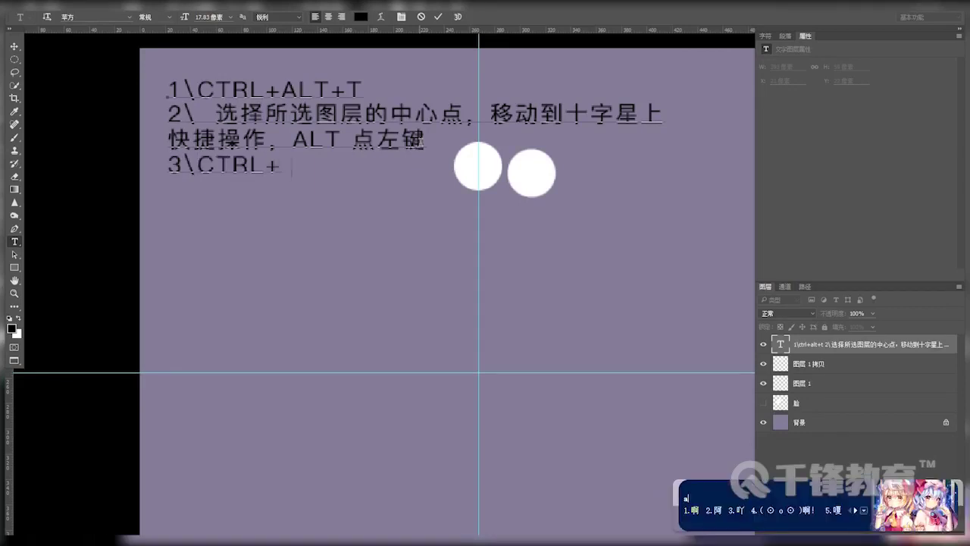
key(Return)
text(+)
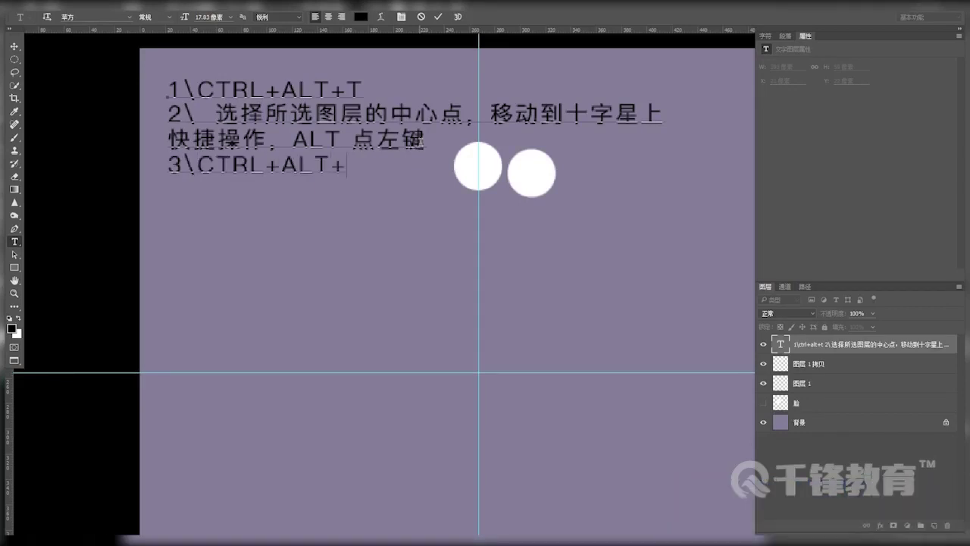
text(shift)
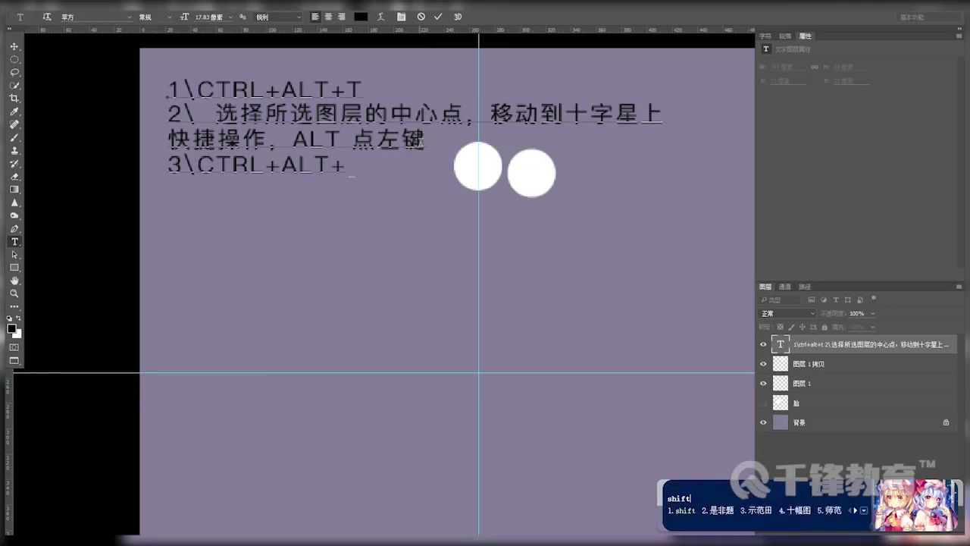
key(Return)
text(——)
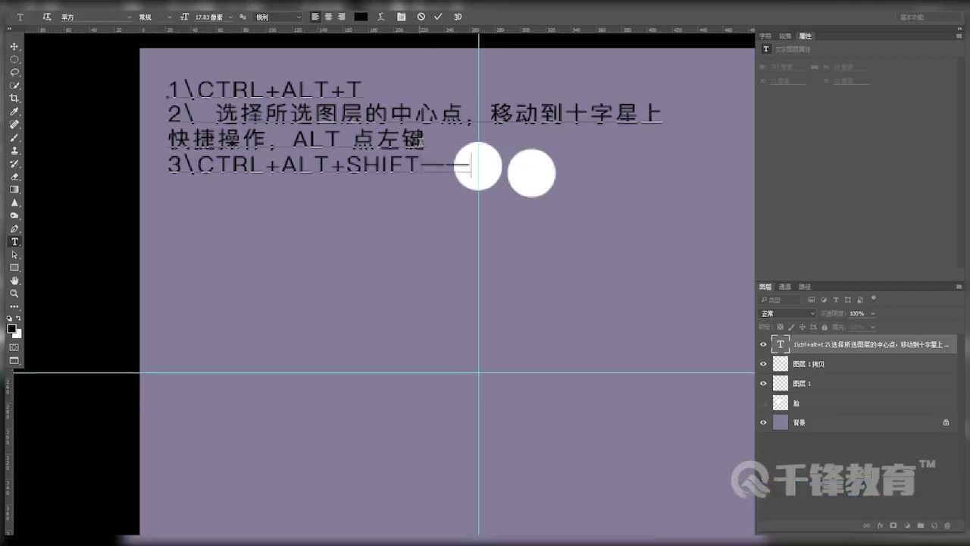
key(BackSpace)
key(BackSpace)
text(+)
key(shift)
text(T)
key(ctrl+Return)
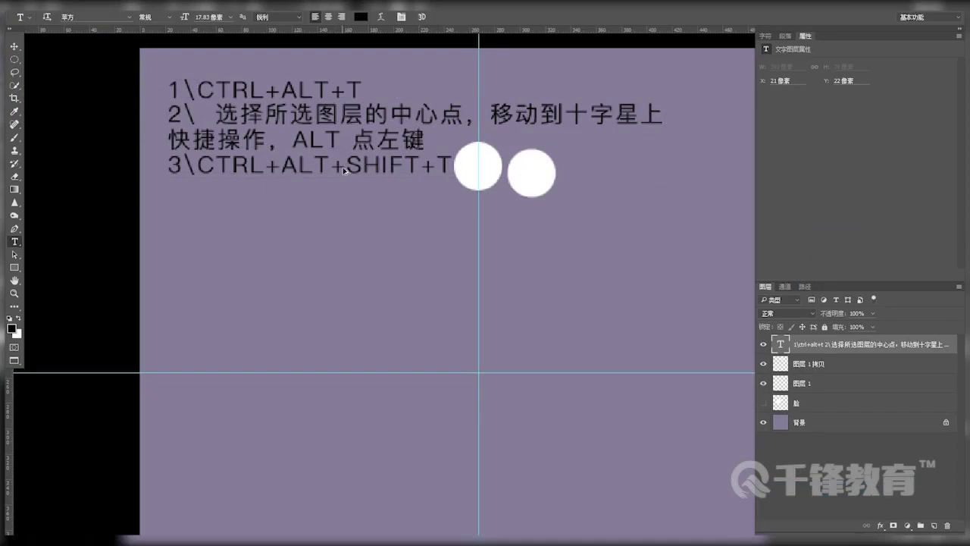
Try repeating the duplicating rotation four times while the note's text layer is selected.
key(ctrl+alt+shift+t)
key(ctrl+alt+shift+t)
key(ctrl+alt+shift+t)
key(ctrl+alt+shift+t)
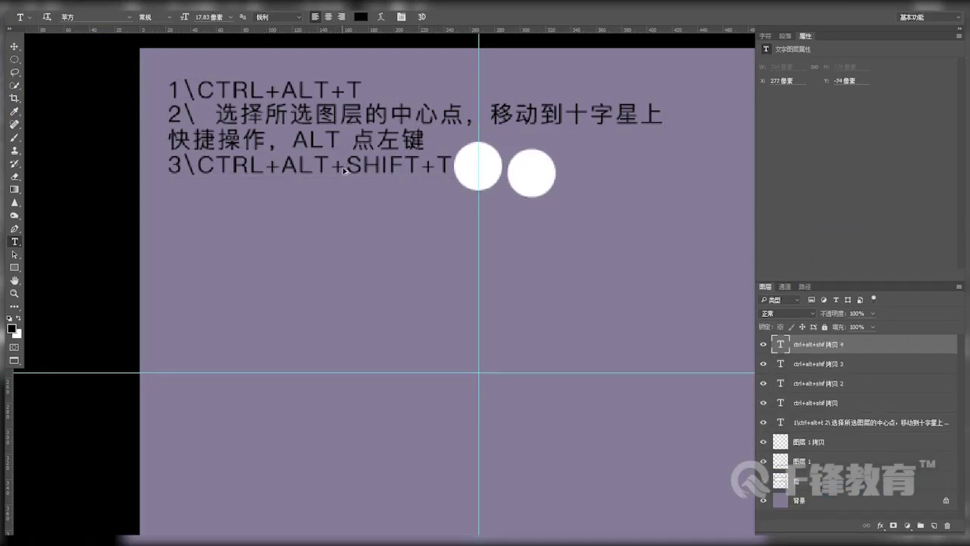
Undo the four text layer copies and the two lines added below the note's second line.
key(ctrl+alt+z)
key(ctrl+alt+z)
key(ctrl+alt+z)
key(ctrl+alt+z)
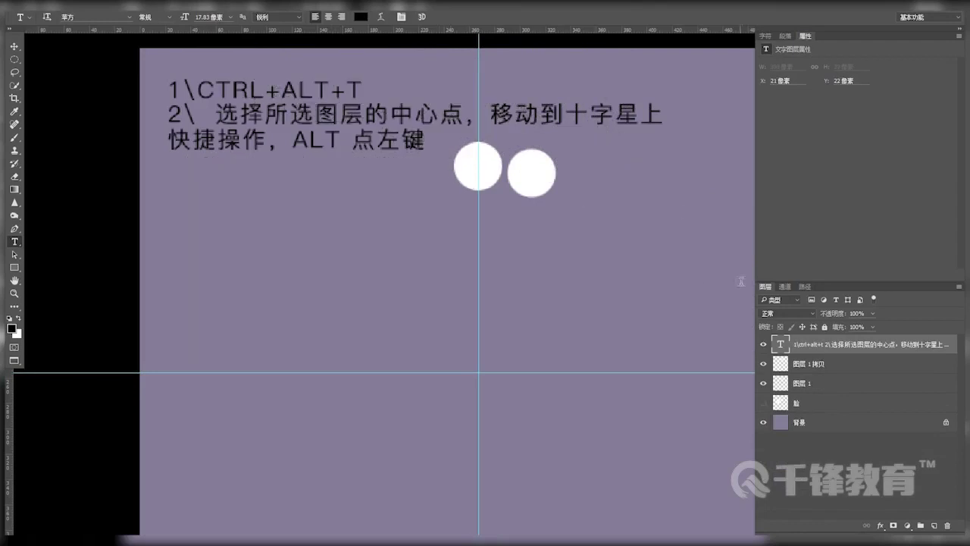
key(ctrl+alt+z)
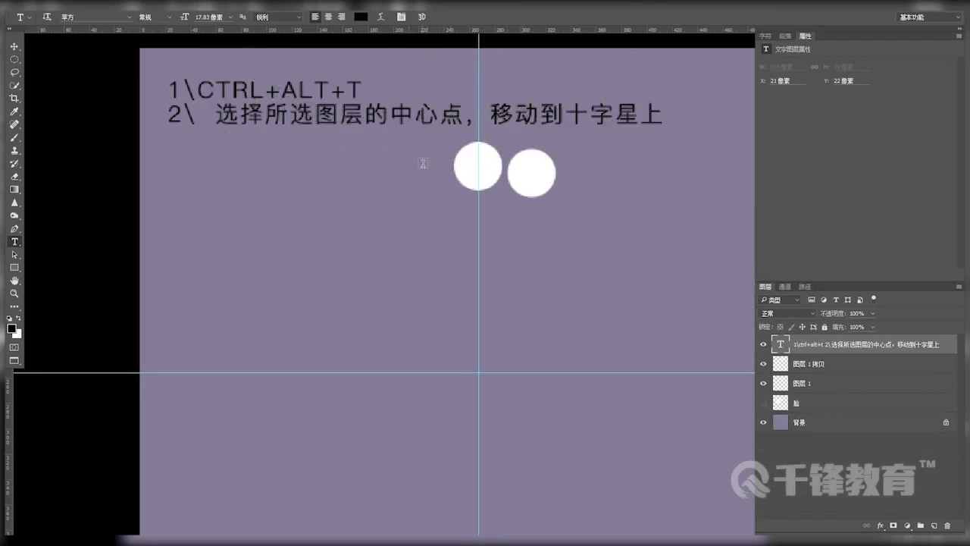
Start a new line below the note's second line reading "快捷操作：ALT".
click(658, 117)
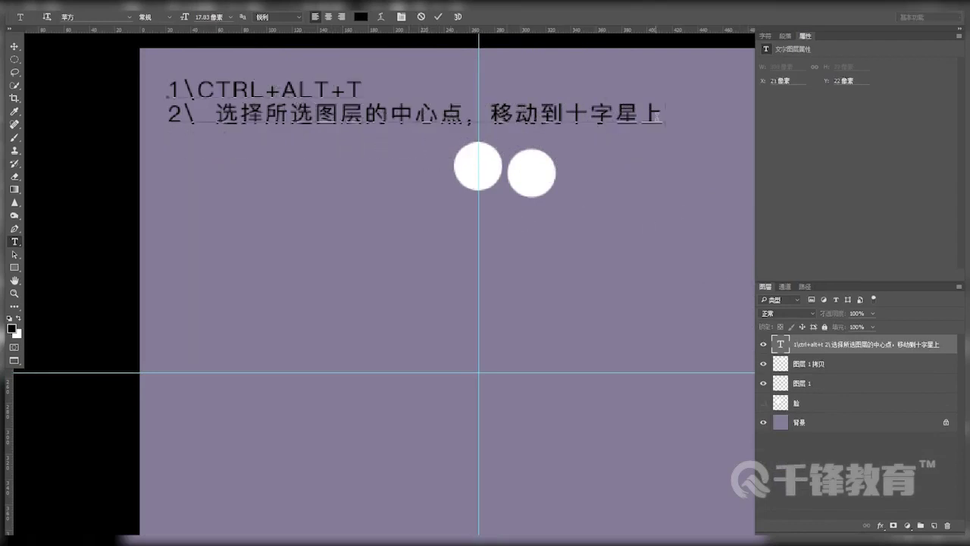
text(KUAIJII)
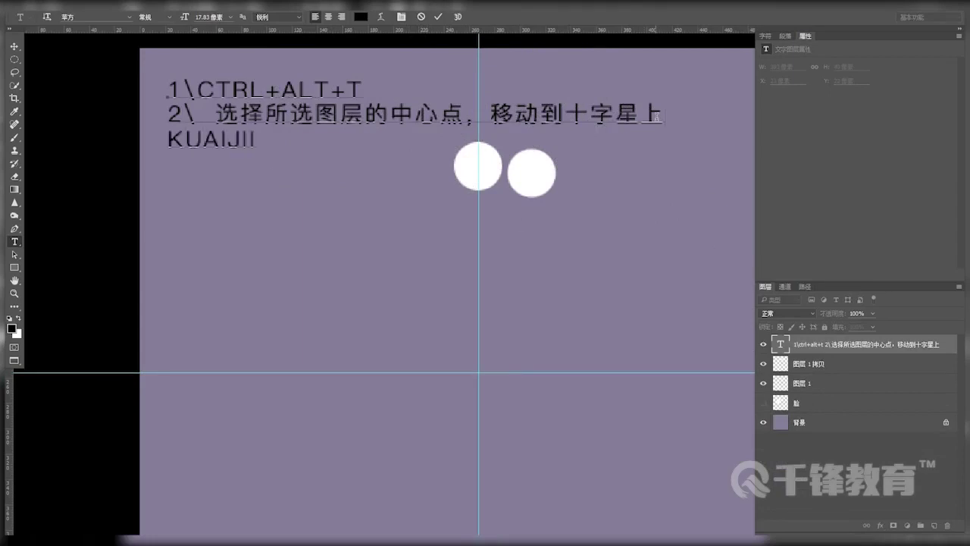
key(BackSpace)
key(BackSpace)
key(BackSpace)
key(BackSpace)
key(BackSpace)
key(BackSpace)
key(BackSpace)
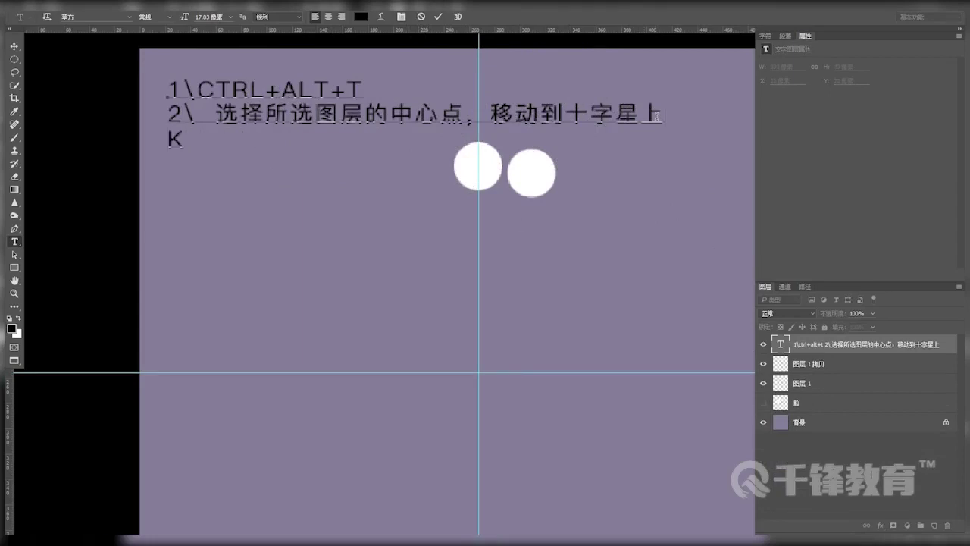
text(KUAIJEI)
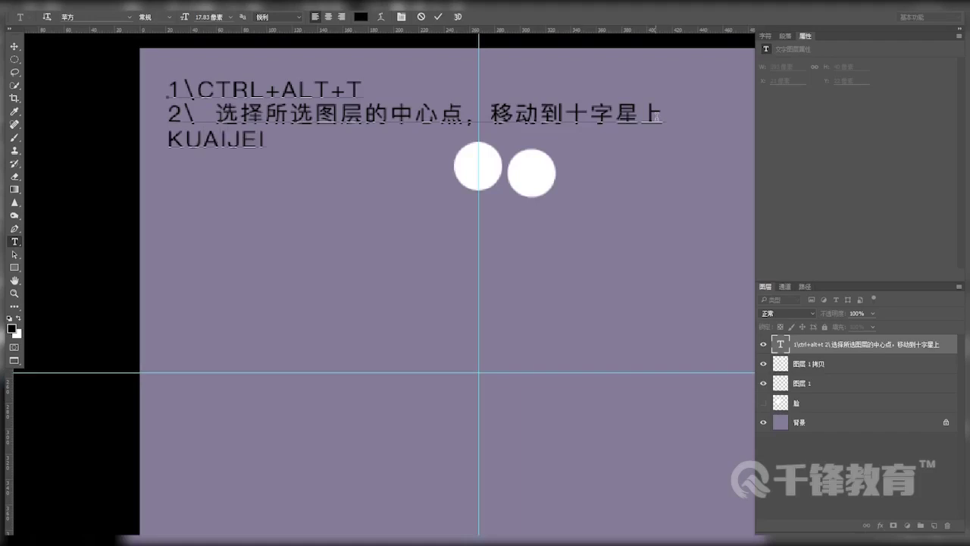
key(BackSpace)
key(BackSpace)
key(BackSpace)
key(BackSpace)
key(BackSpace)
key(BackSpace)
key(BackSpace)
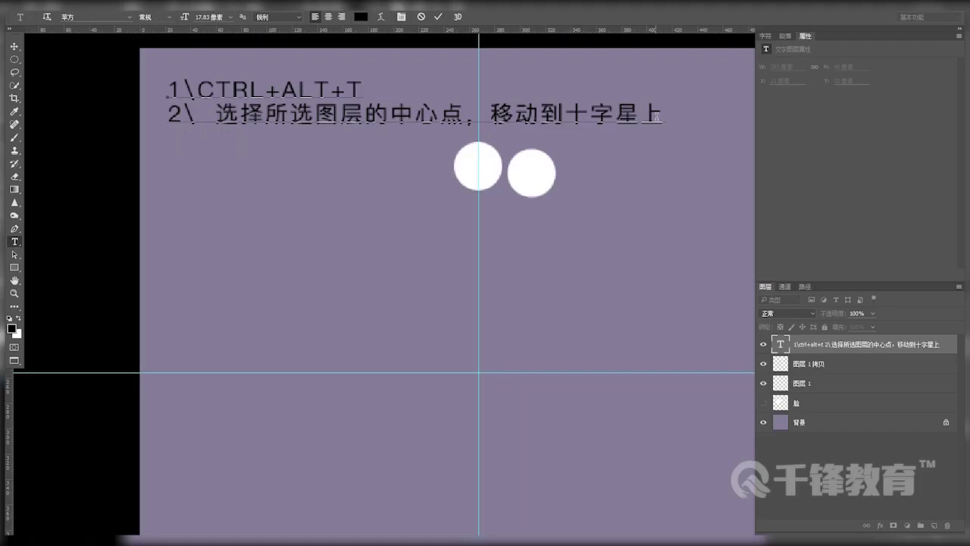
text(K)
key(BackSpace)
text(K)
key(BackSpace)
key(super+space)
text(kuaijiecaozuo)
key(space)
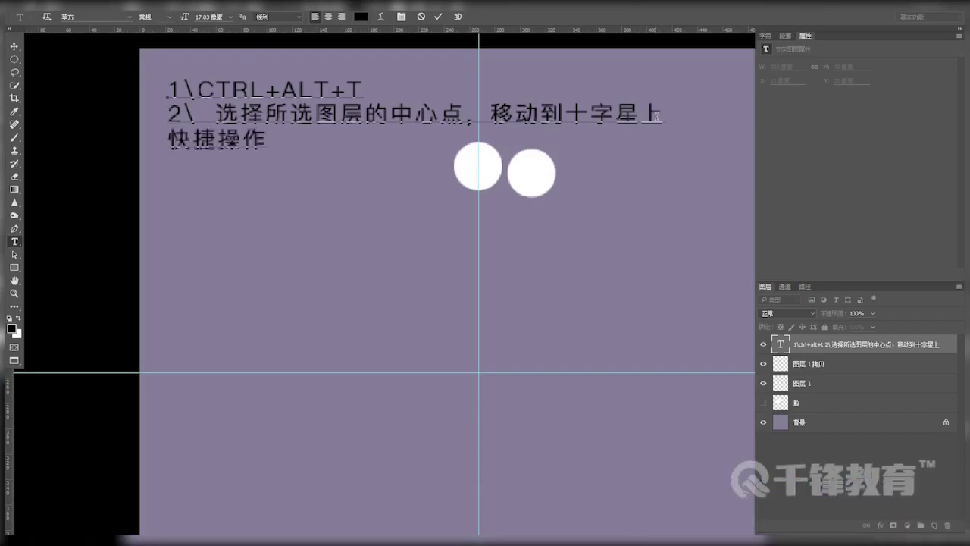
text(：ALT)
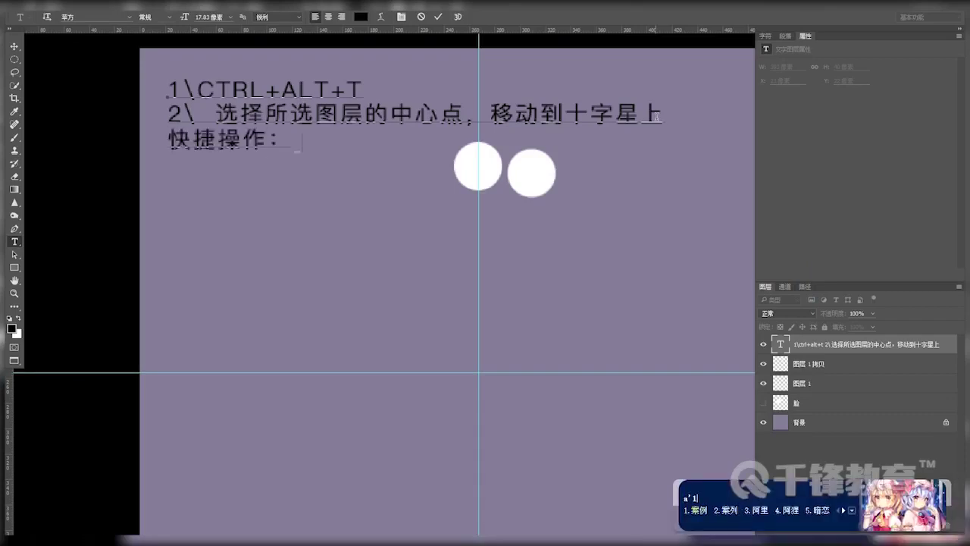
key(Return)
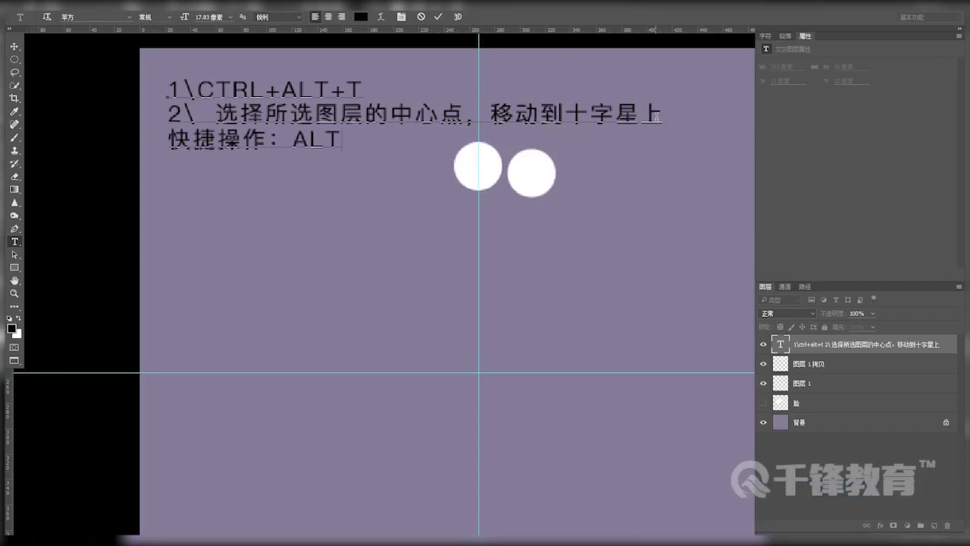
Complete the note's third line with "点击位置" following "ALT" and commit the text.
text(dianji)
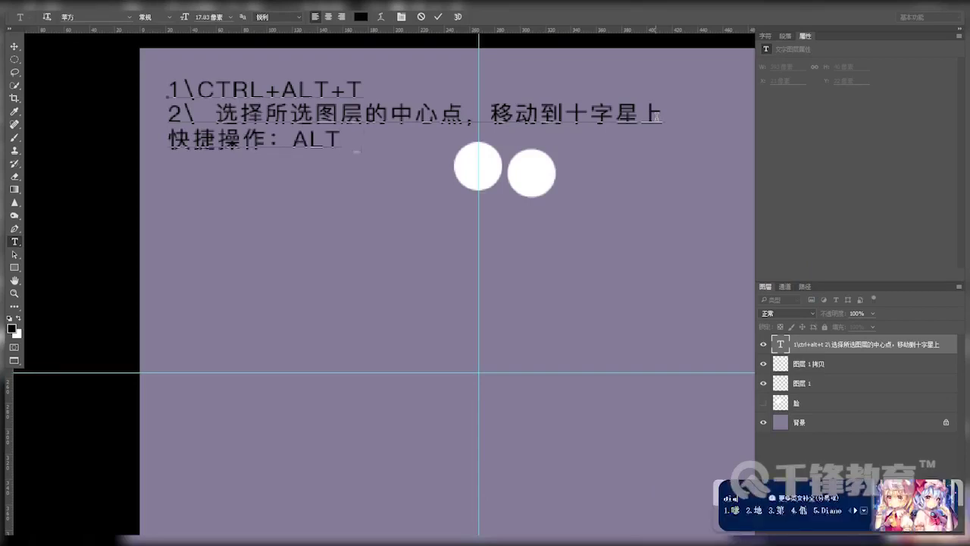
key(space)
text(weizhi)
key(space)
key(ctrl+Return)
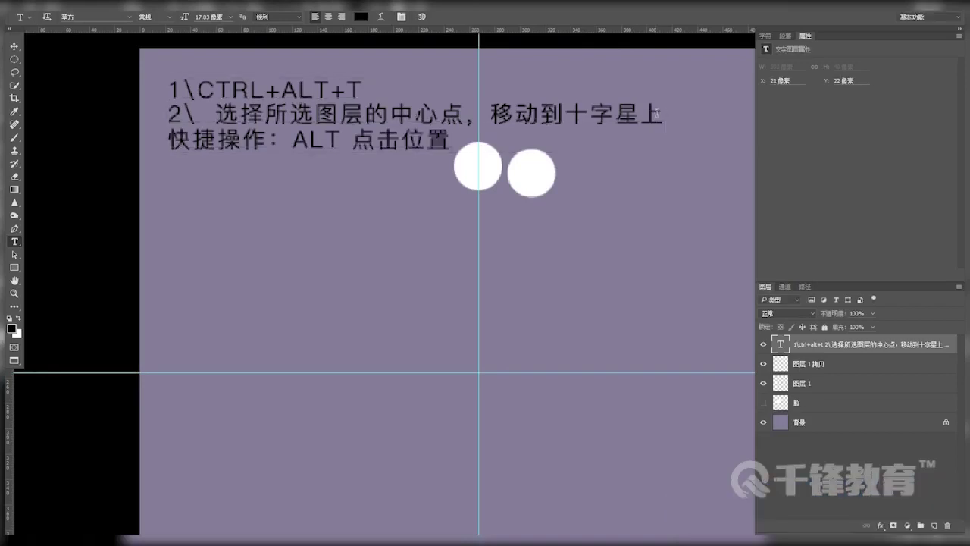
Add a line reading "3\CTRL+ALT+T" at the end of the text note and commit the text.
click(438, 139)
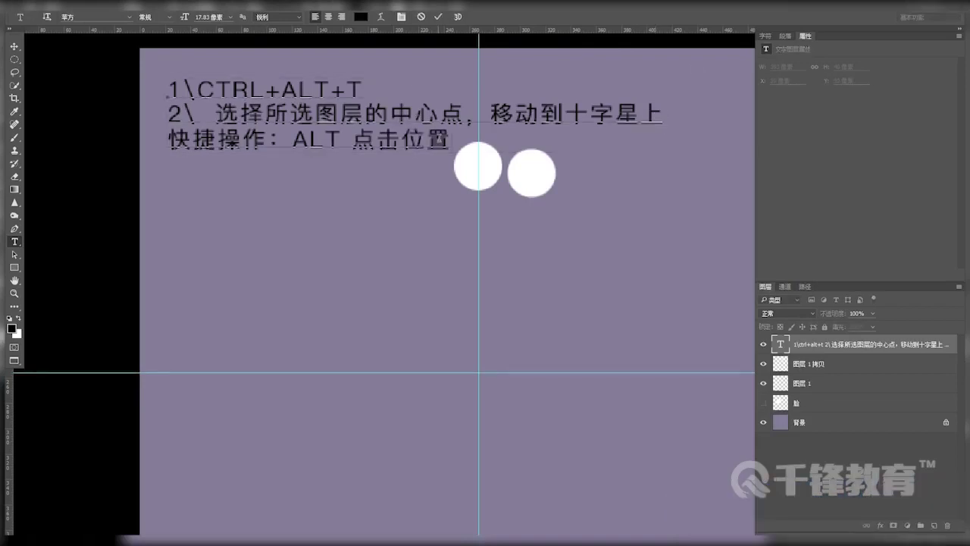
key(Return)
text(3\CTRL)
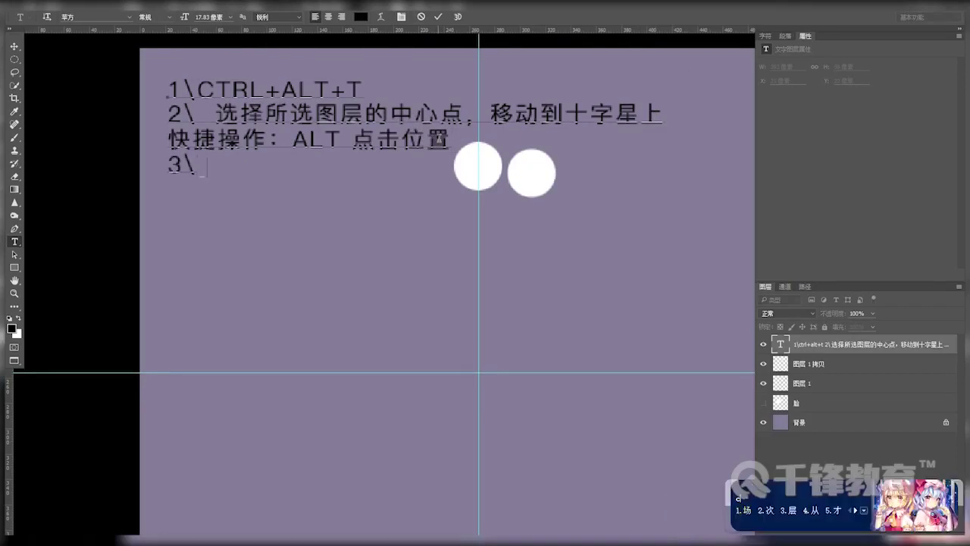
text(+)
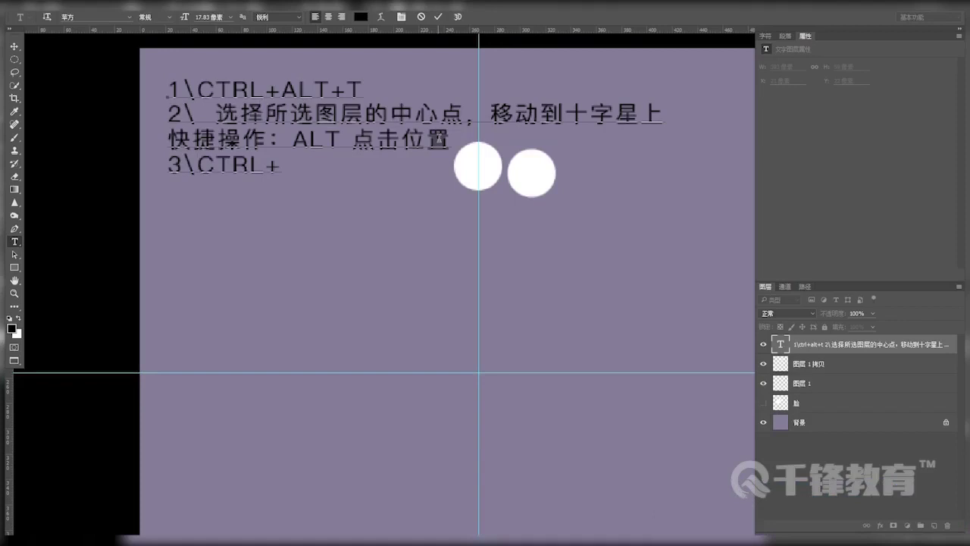
text(alt)
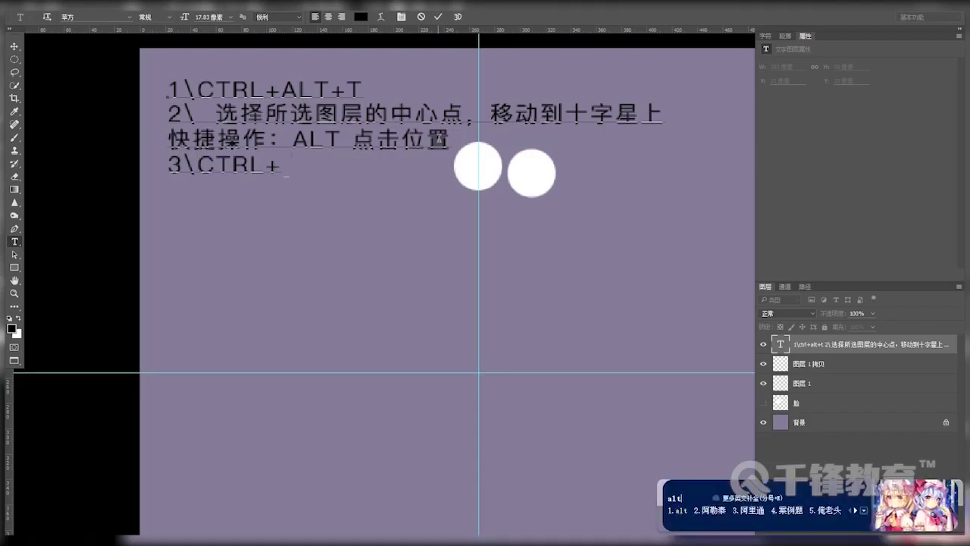
key(space)
text(+)
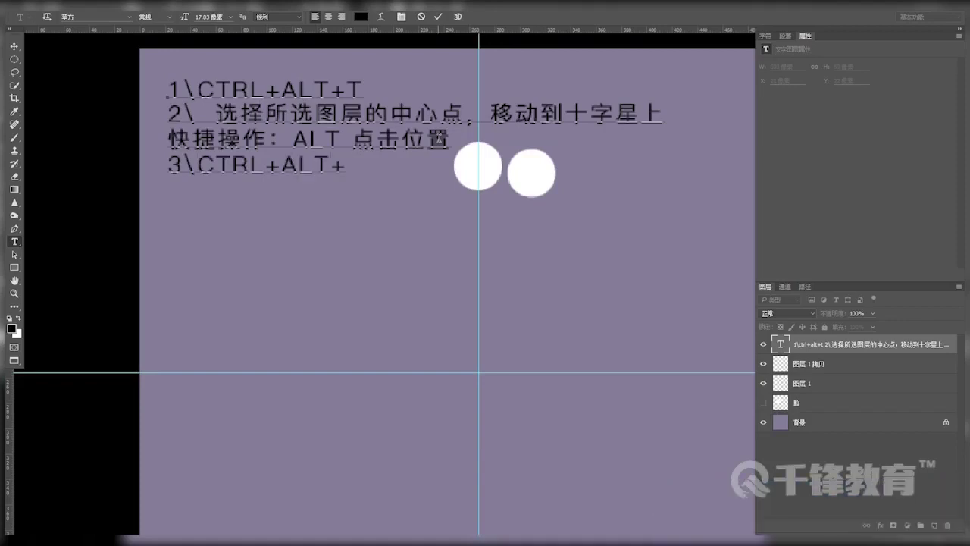
text(t)
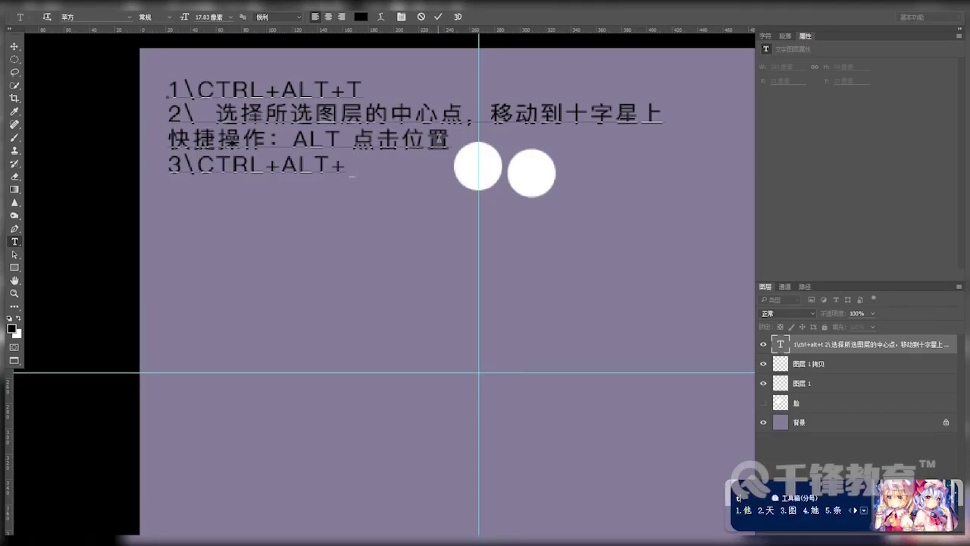
key(Return)
key(ctrl+Return)
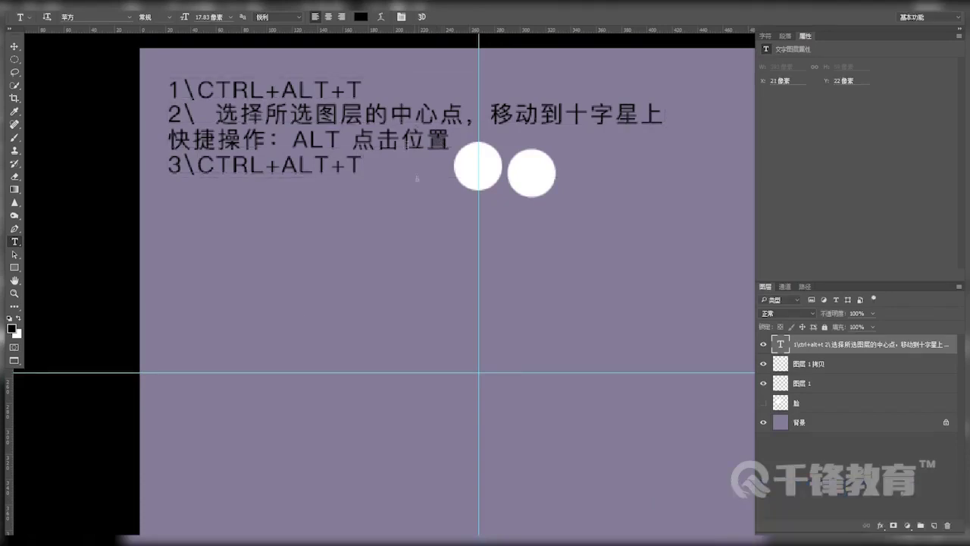
Switch to the Move tool and delete the copied circle layer "图层 1 拷贝".
key(v)
key(shift)
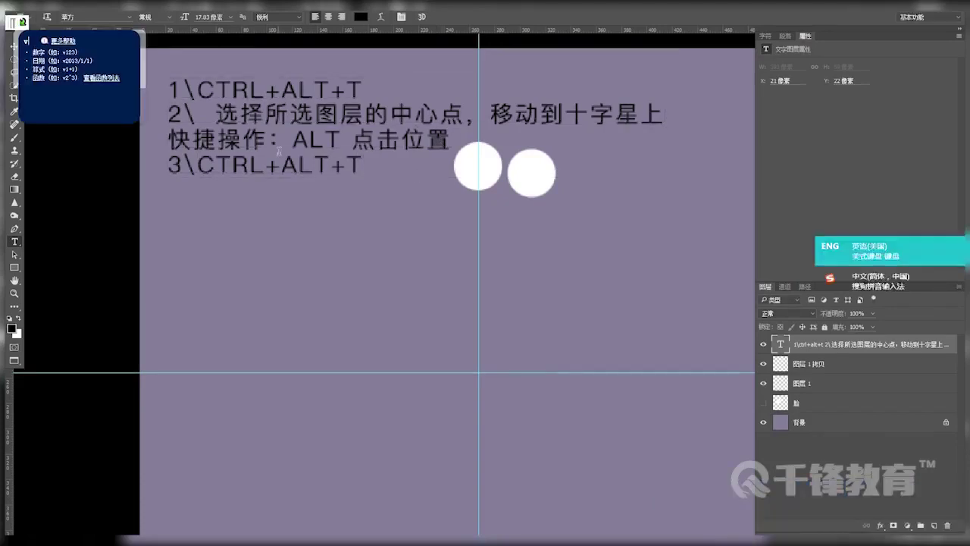
key(v)
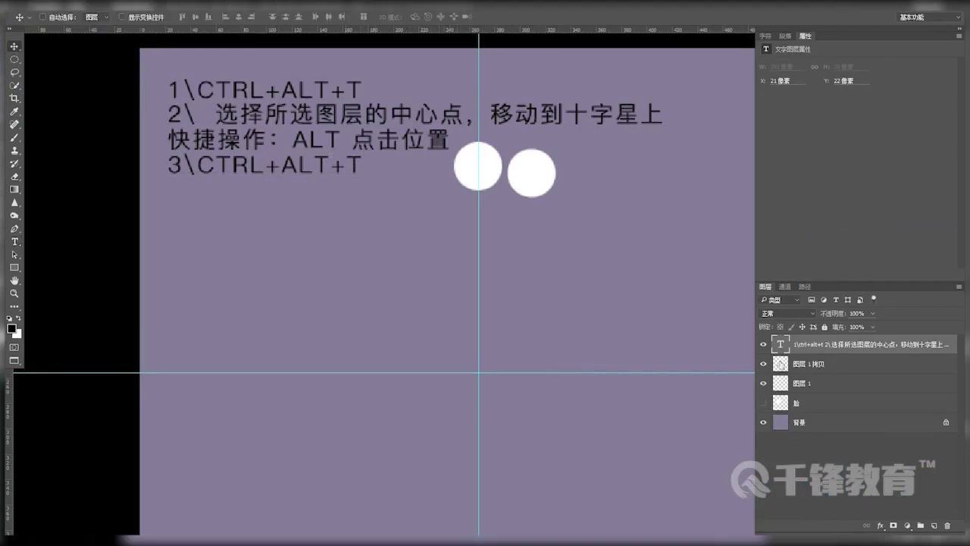
click(781, 364)
click(764, 363)
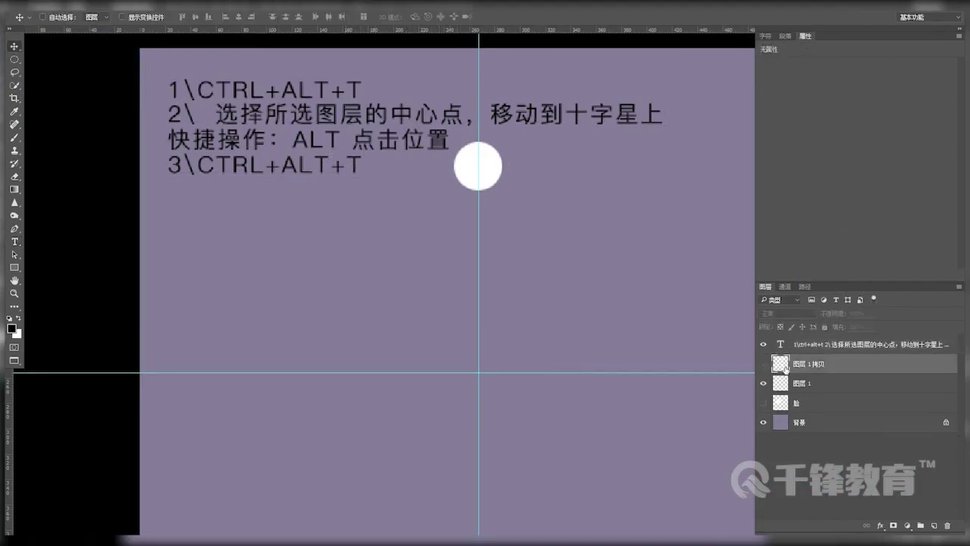
key(Delete)
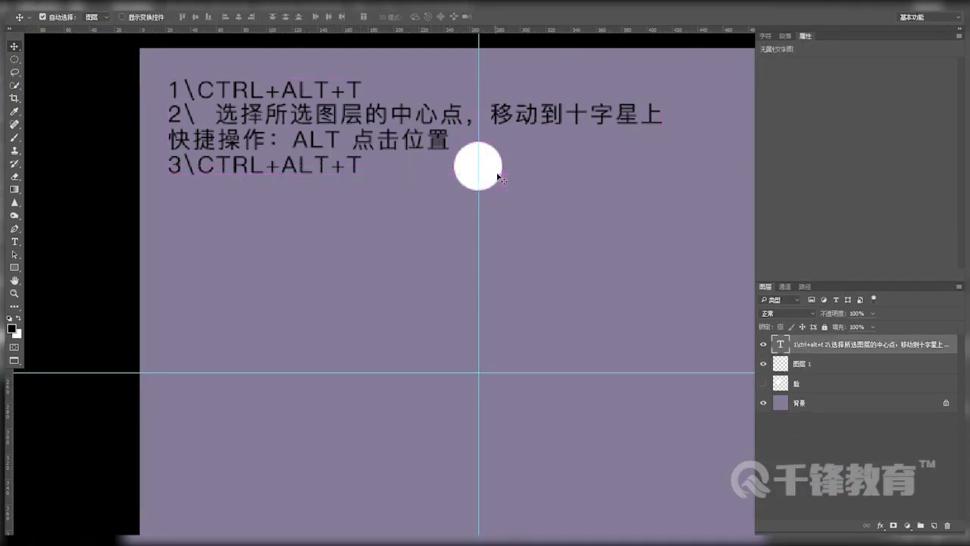
key(ctrl)
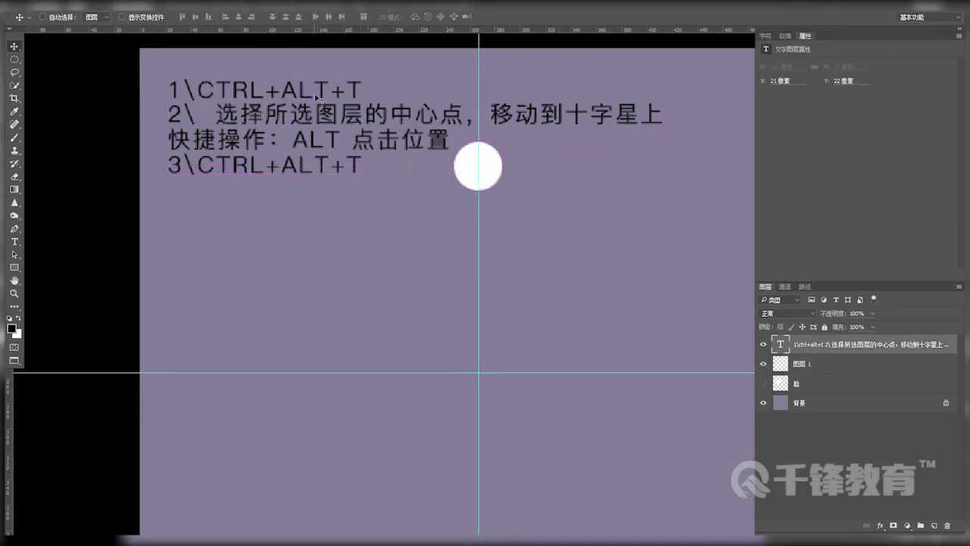
key(ctrl+alt+t)
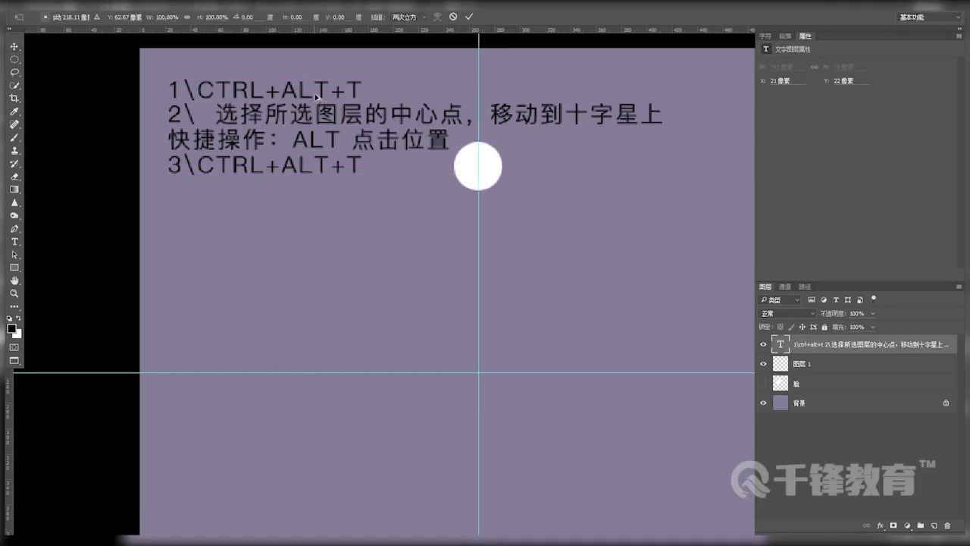
key(Escape)
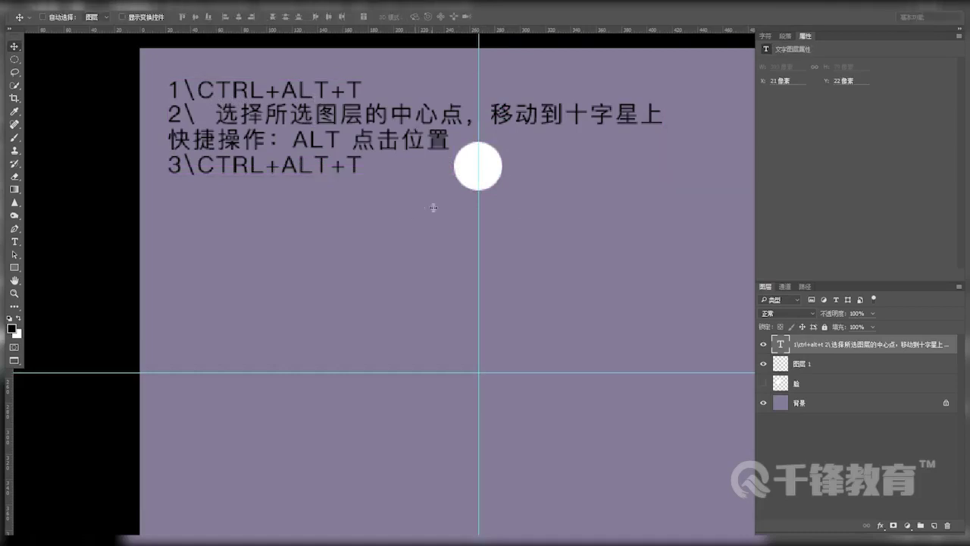
Start a duplicating free transform on the circle layer "图层 1" and place its reference point on the guides' intersection.
click(831, 365)
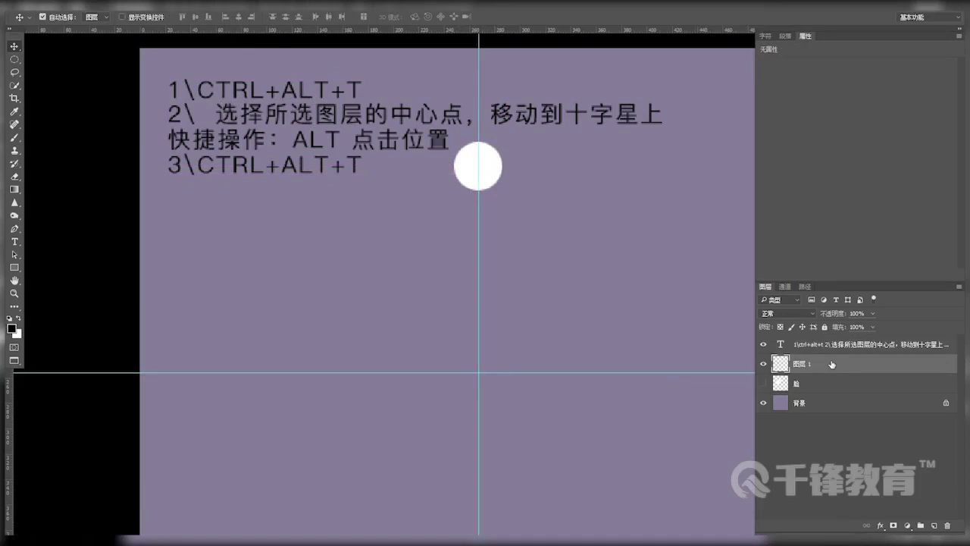
key(ctrl+alt+t)
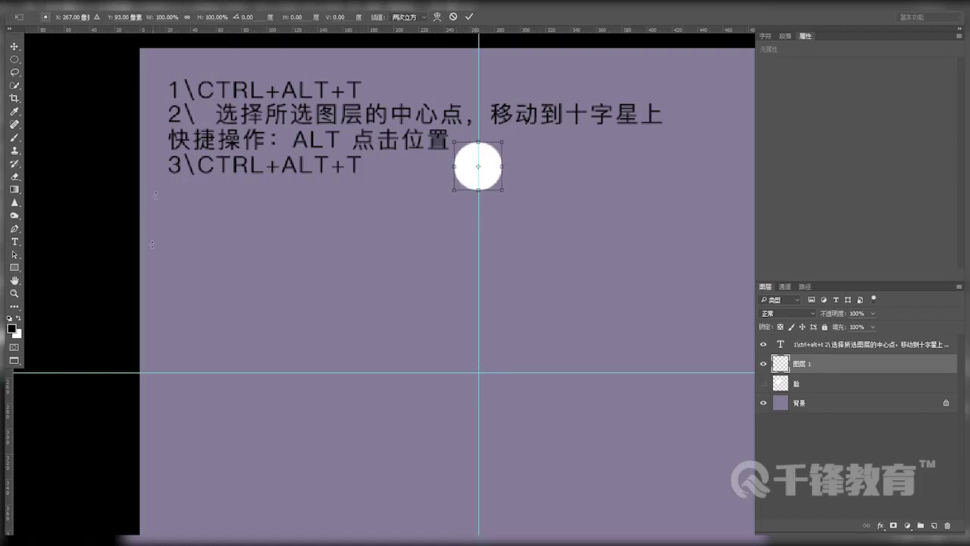
alt+click(478, 371)
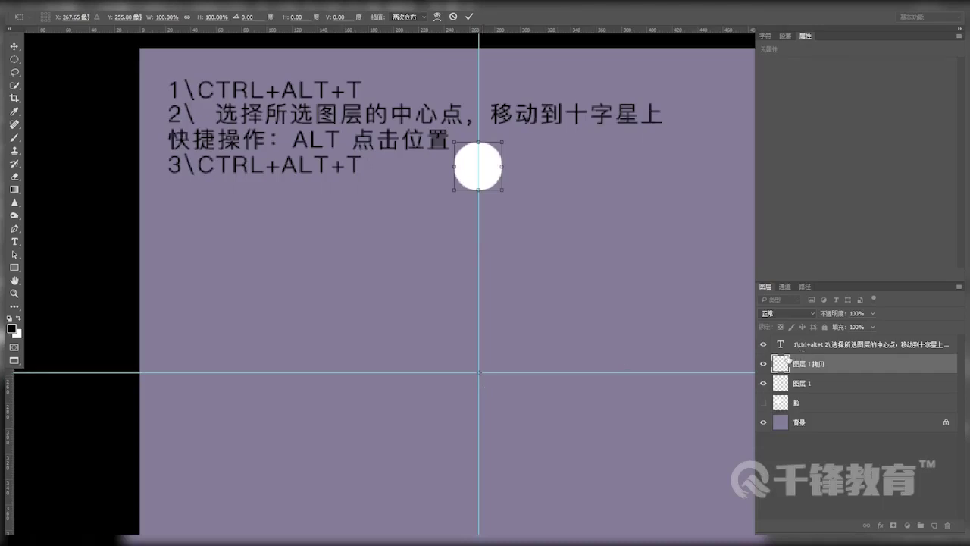
click(295, 16)
text(15)
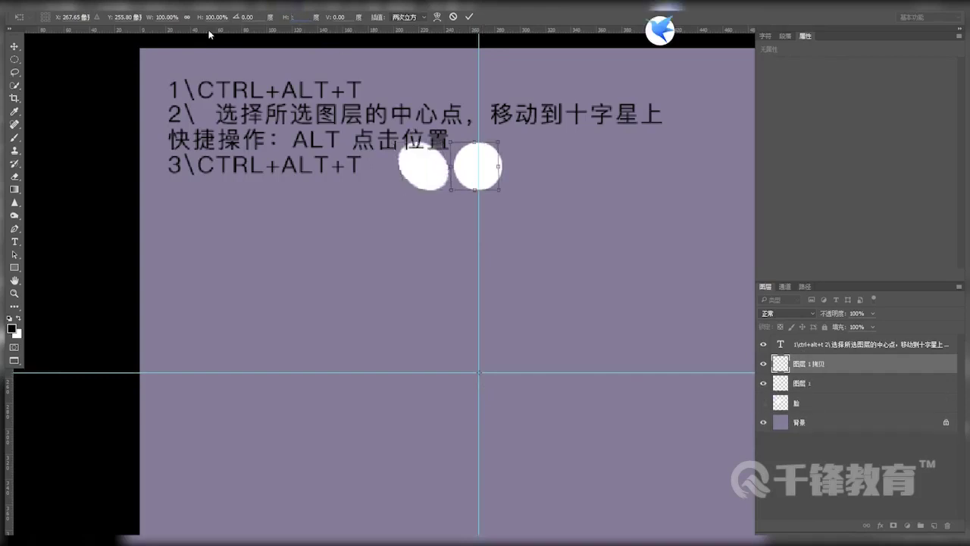
key(BackSpace)
key(BackSpace)
text(0)
Set the duplicate circle's rotation to 15 degrees and apply the transform.
click(258, 17)
text(15)
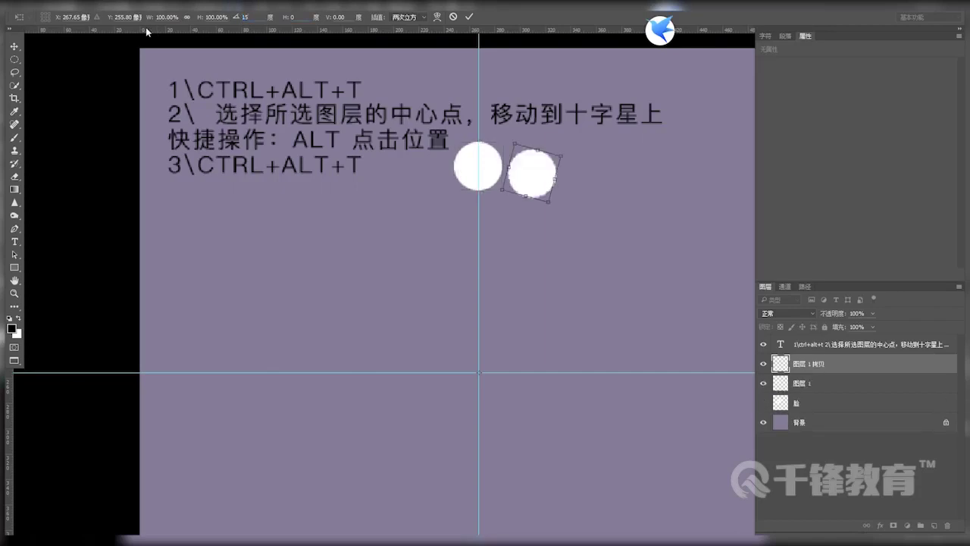
key(Return)
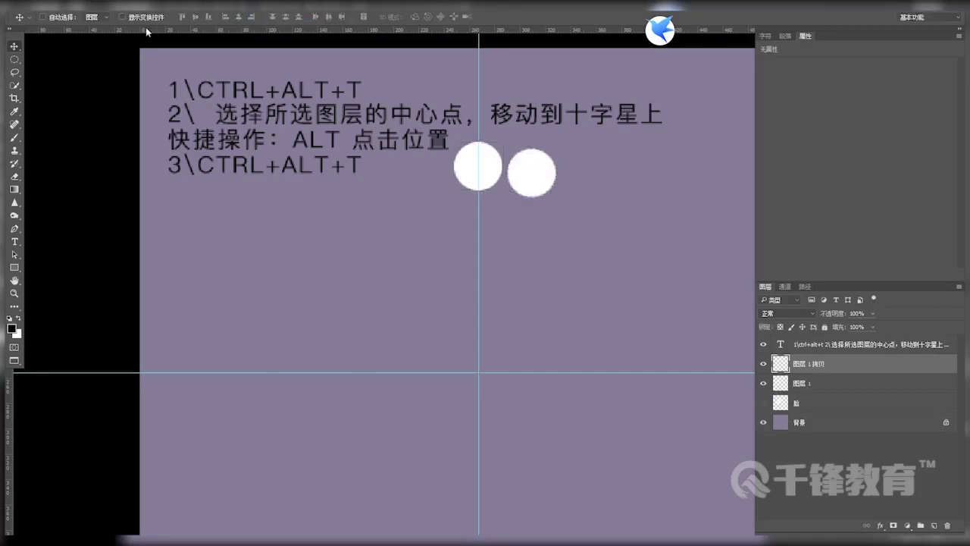
Repeat the duplicating rotation until 24 circles form a complete ring around the guides' intersection.
key(ctrl+alt+shift+t)
key(ctrl+alt+shift+t)
key(ctrl+alt+shift+t)
key(ctrl+alt+shift+t)
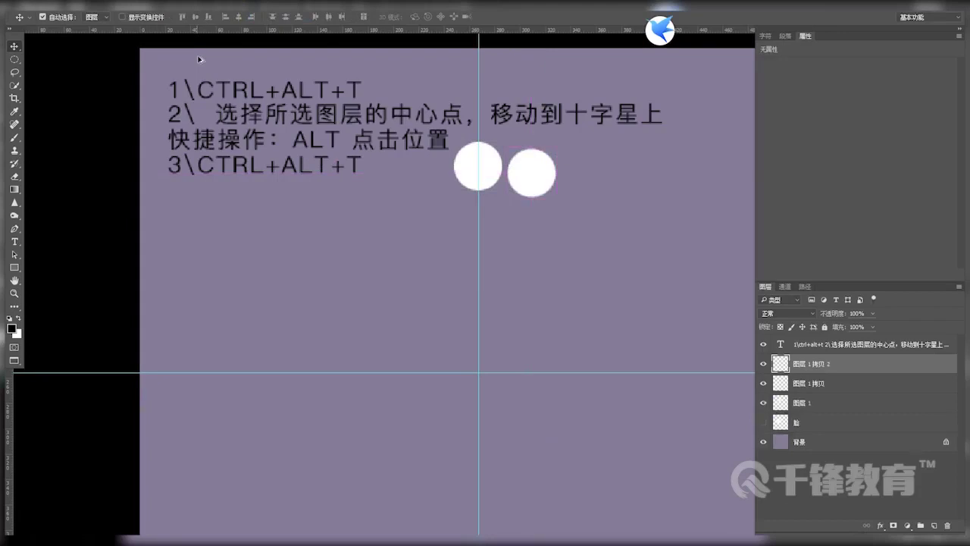
key(ctrl+alt+shift+t)
key(ctrl+alt+shift+t)
key(ctrl+alt+shift+t)
key(ctrl+alt+shift+t)
key(ctrl+alt+shift+t)
key(ctrl+alt+shift+t)
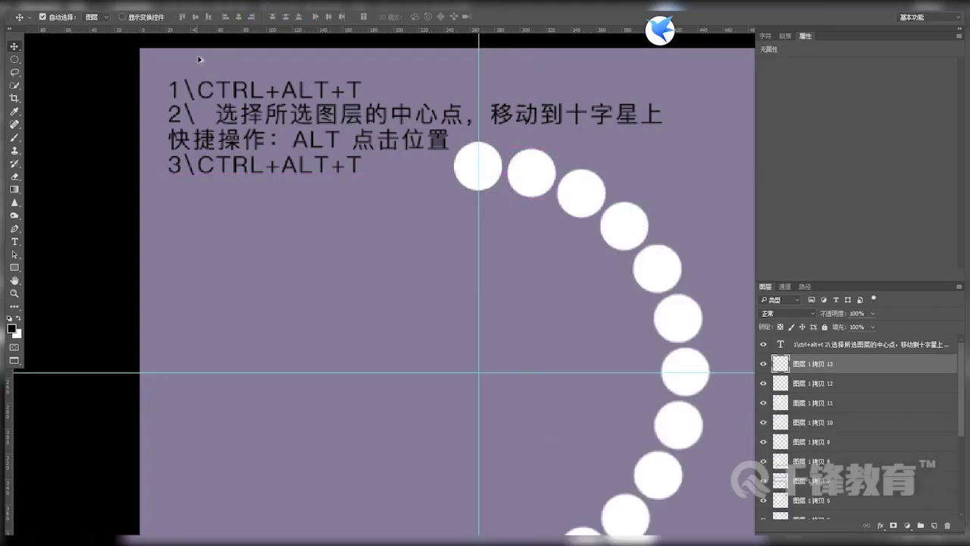
key(ctrl+alt+shift+t)
key(ctrl+alt+shift+t)
key(ctrl+alt+shift+t)
key(ctrl+alt+shift+t)
key(ctrl+alt+shift+t)
key(ctrl+alt+shift+t)
key(ctrl+alt+shift+t)
key(ctrl+alt+shift+t)
key(ctrl+alt+shift+t)
key(ctrl+alt+shift+t)
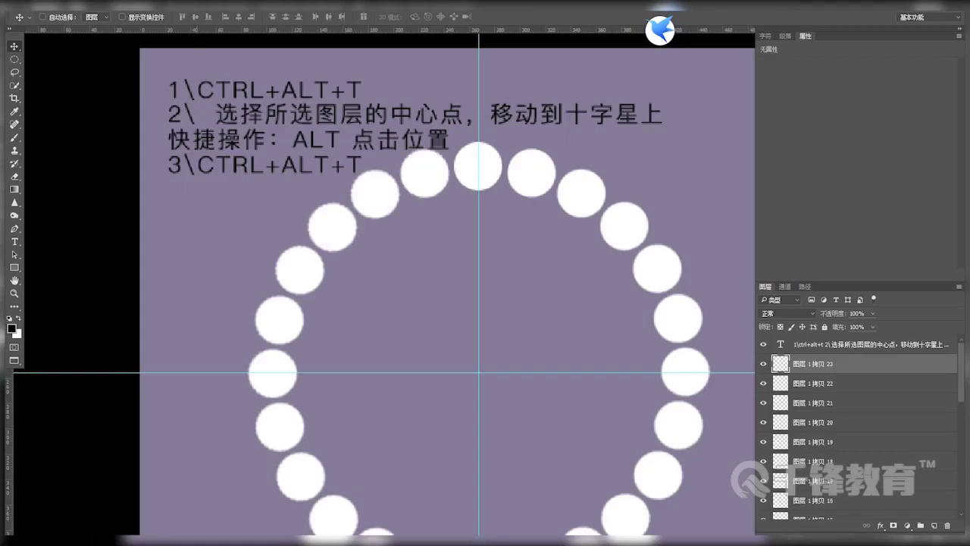
Insert a new line in the note below "快捷操作：ALT 点击位置" and begin it with "3\".
double_click(355, 141)
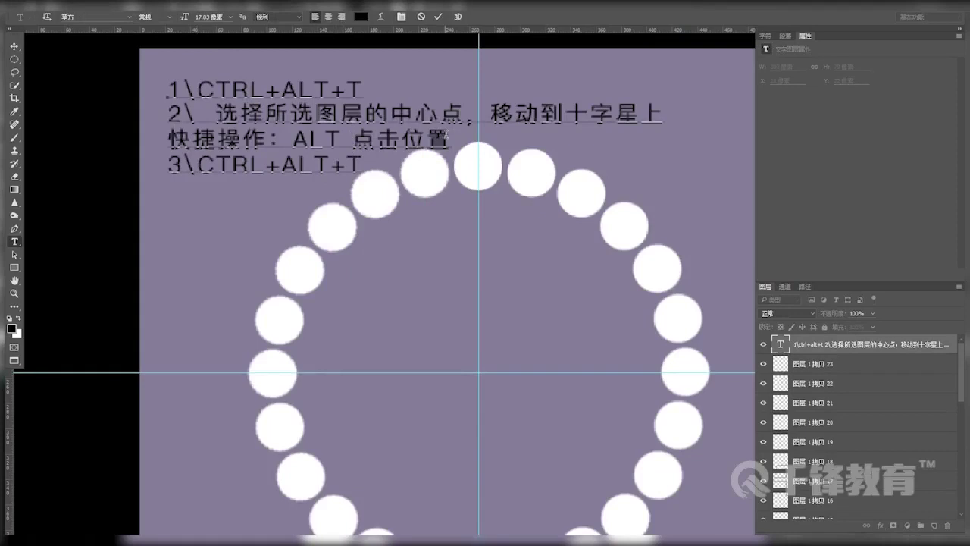
key(Return)
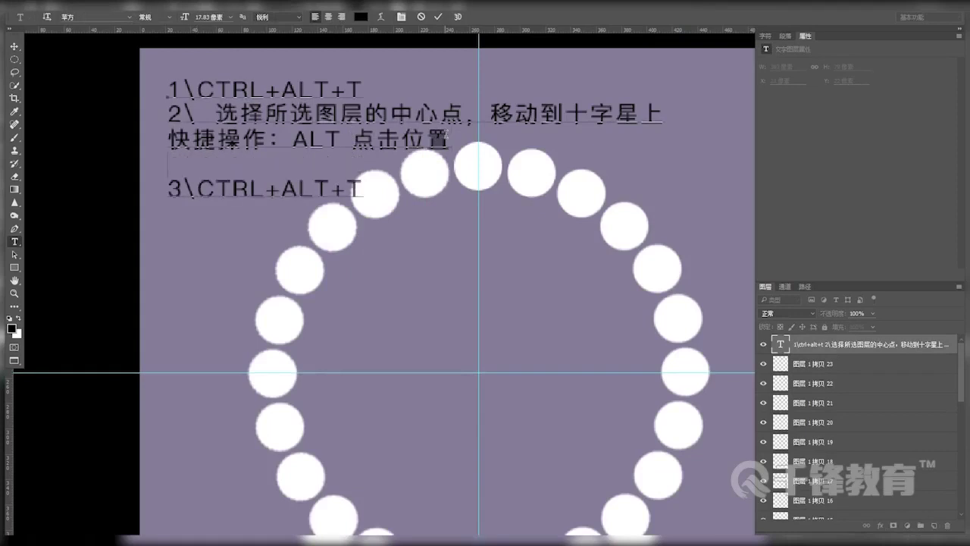
text(JIAN)
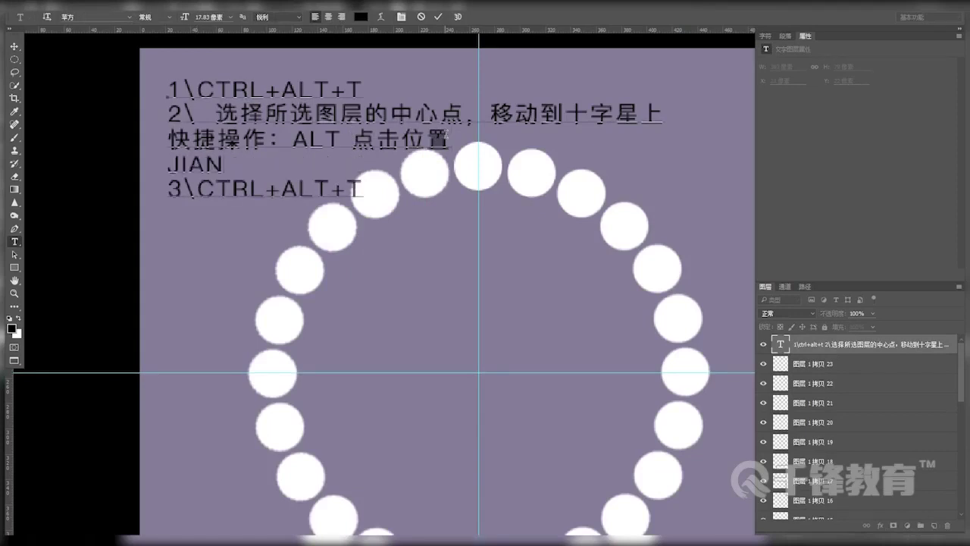
key(BackSpace)
key(BackSpace)
key(BackSpace)
key(BackSpace)
text(3\)
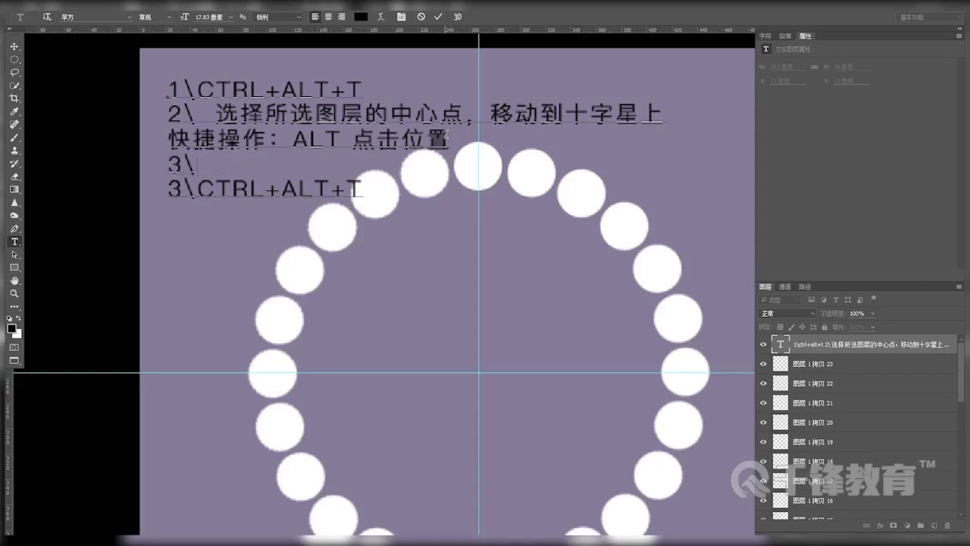
text(JIANRU)
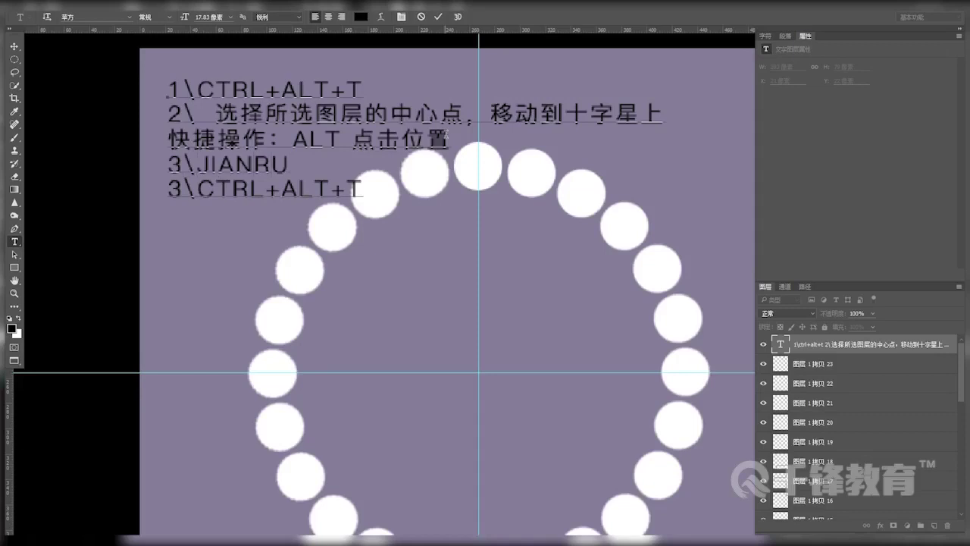
key(BackSpace)
key(BackSpace)
key(BackSpace)
key(BackSpace)
key(BackSpace)
key(BackSpace)
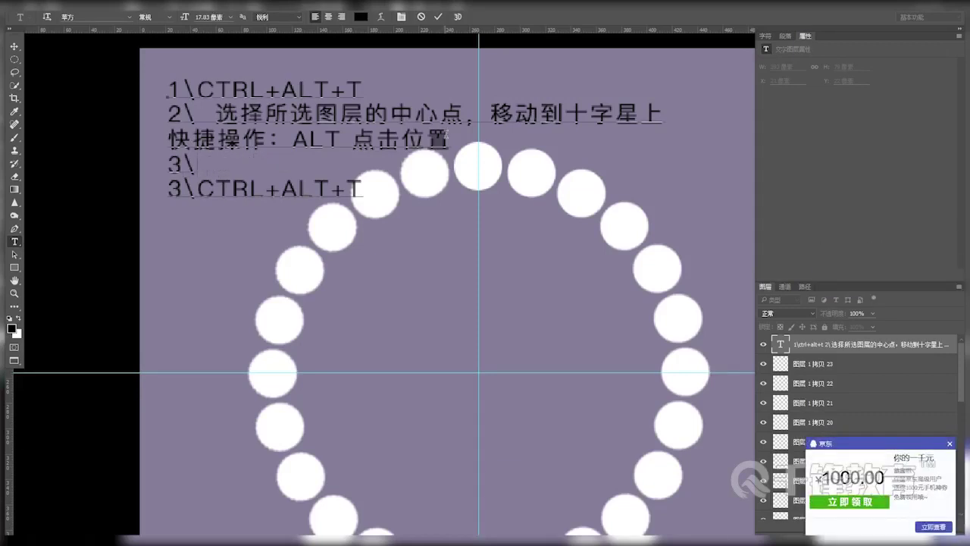
Complete the note's inserted line with "键入角度，备注：能被360度整除" and commit the text.
text(键入)
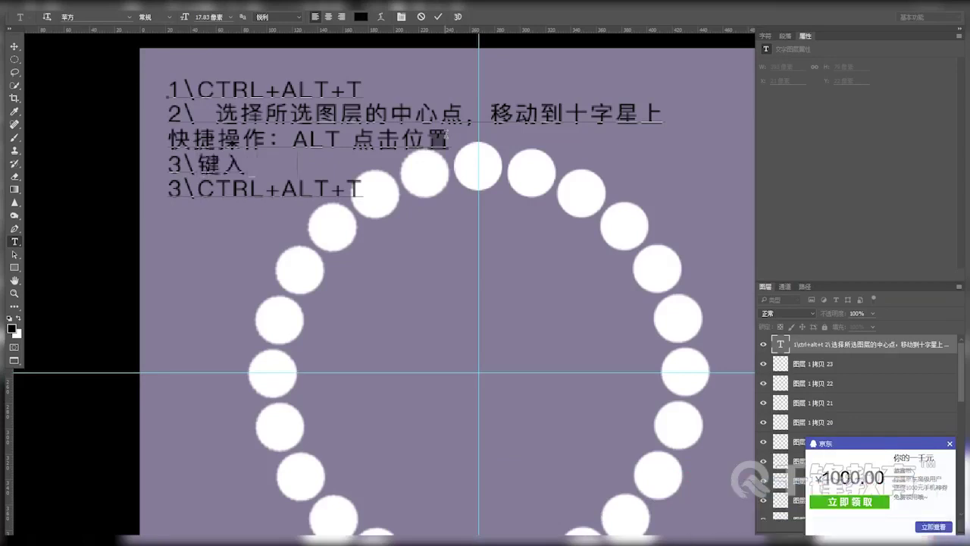
text(角度，备注)
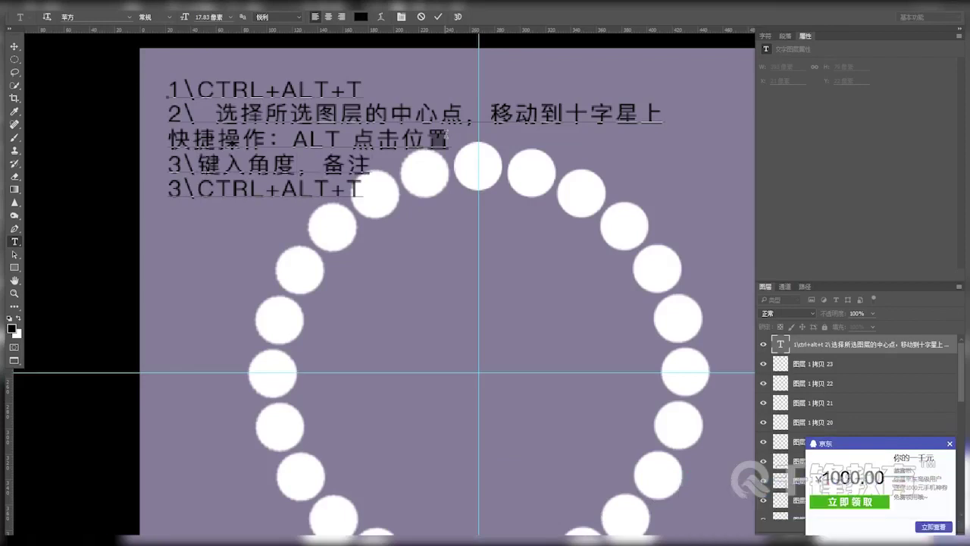
text(：)
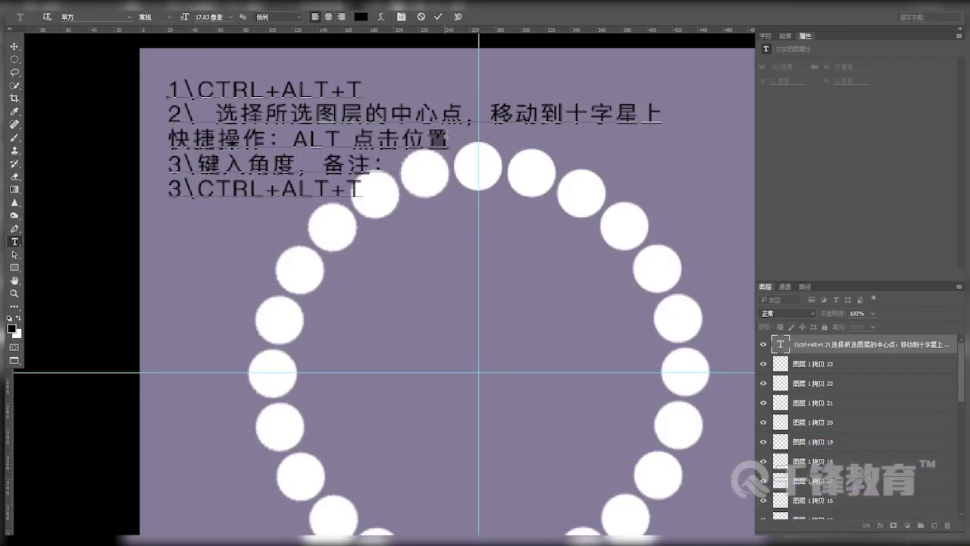
text(能被3)
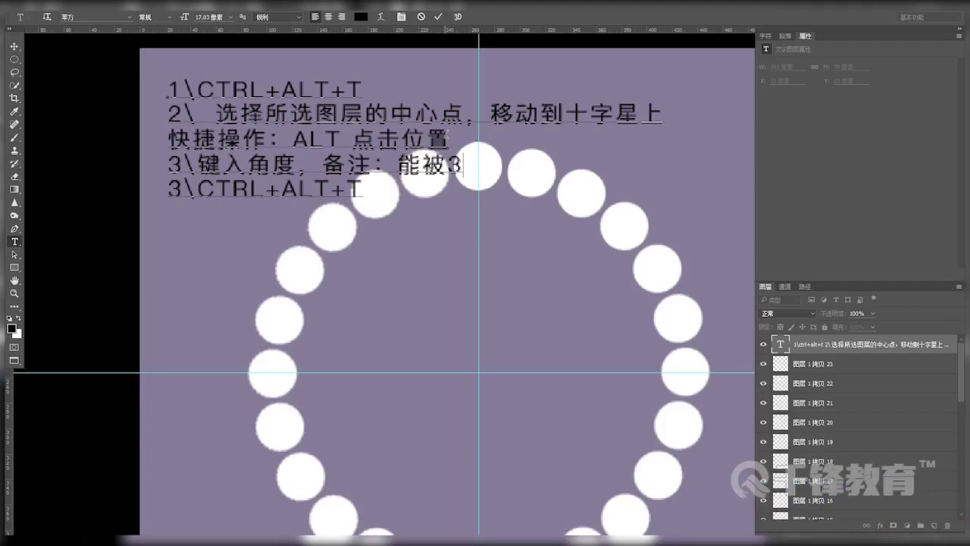
text(60度整除)
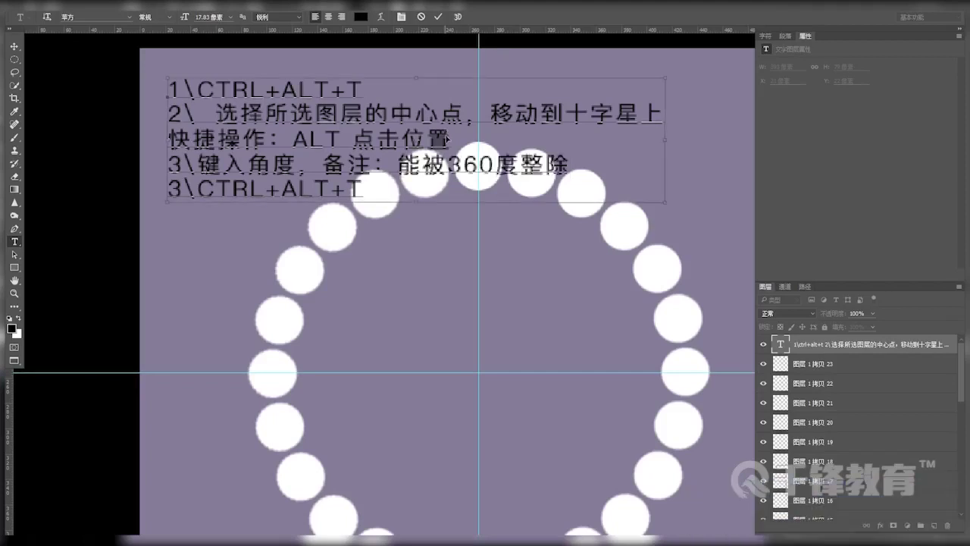
key(ctrl+Return)
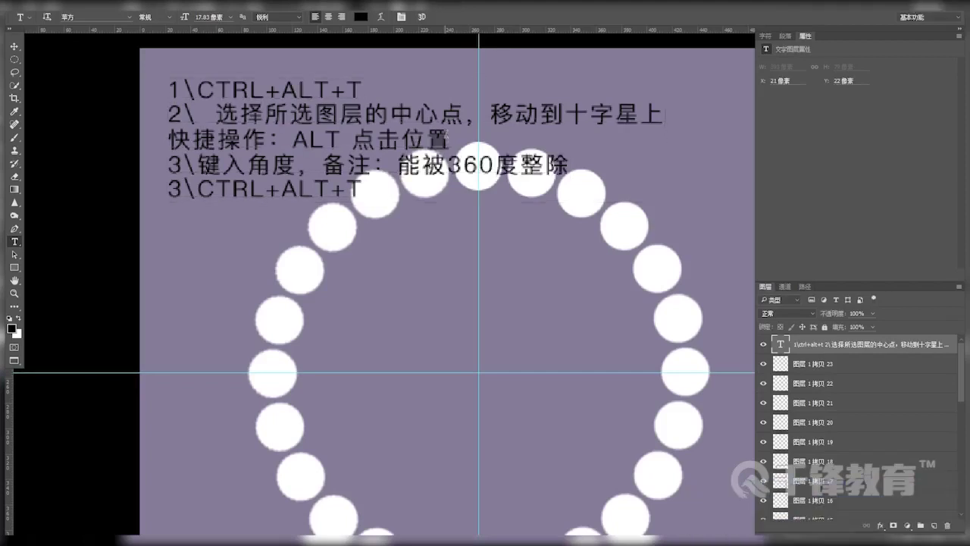
Insert "SHIFT+" before the T in the note's last line so it reads "3\CTRL+ALT+SHIFT+T", and commit the text.
click(337, 189)
text(+)
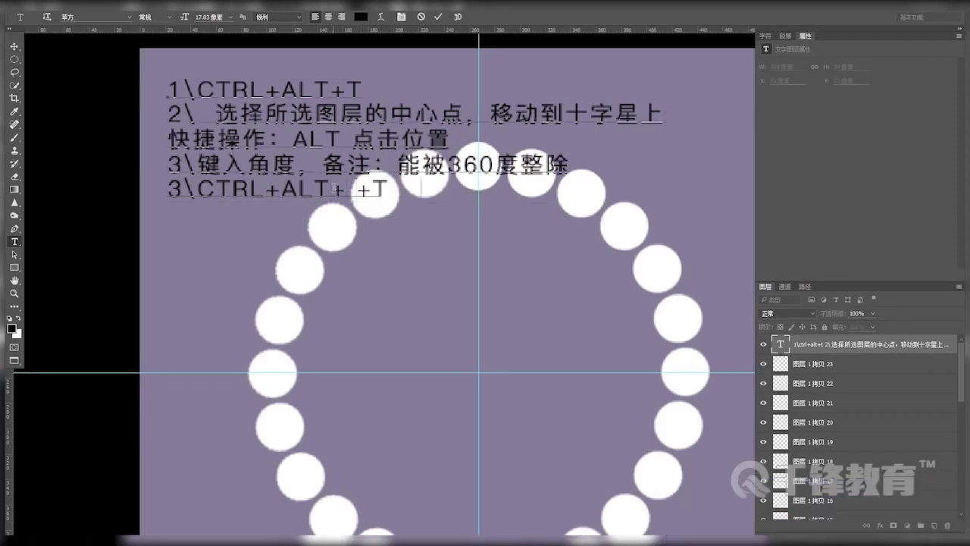
text(SHIFT)
key(ctrl+Return)
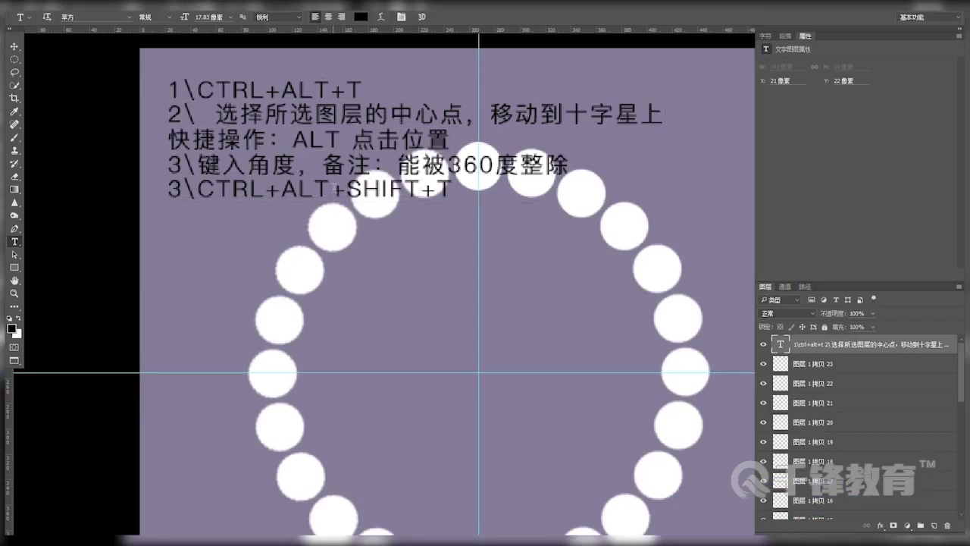
Scale the note text down and move it into the canvas's upper-left corner, clear of the circle ring.
key(ctrl+t)
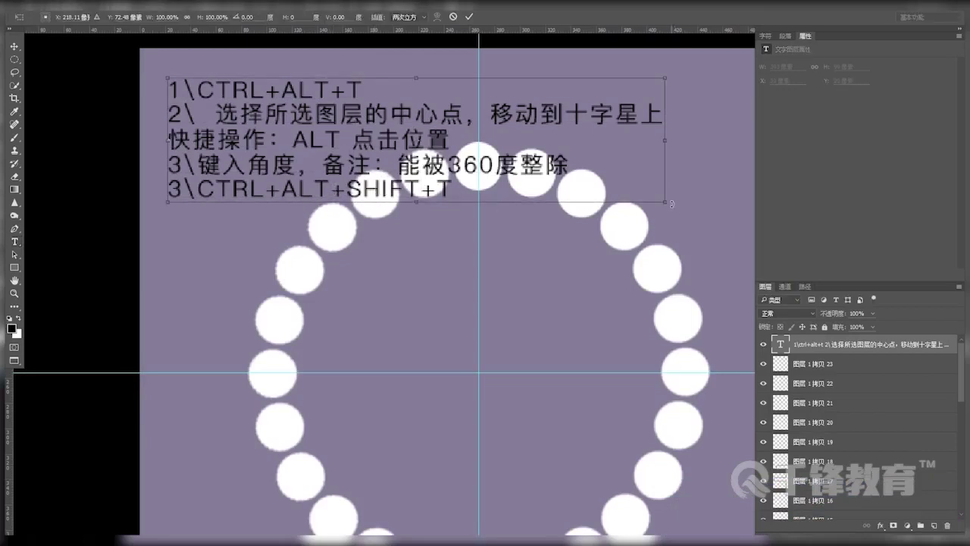
drag(672, 207, 465, 151)
drag(277, 126, 251, 97)
drag(440, 123, 447, 128)
key(Return)
Renumber the note's last line to "4\CTRL+ALT+SHIFT+T" and commit the text.
key(t)
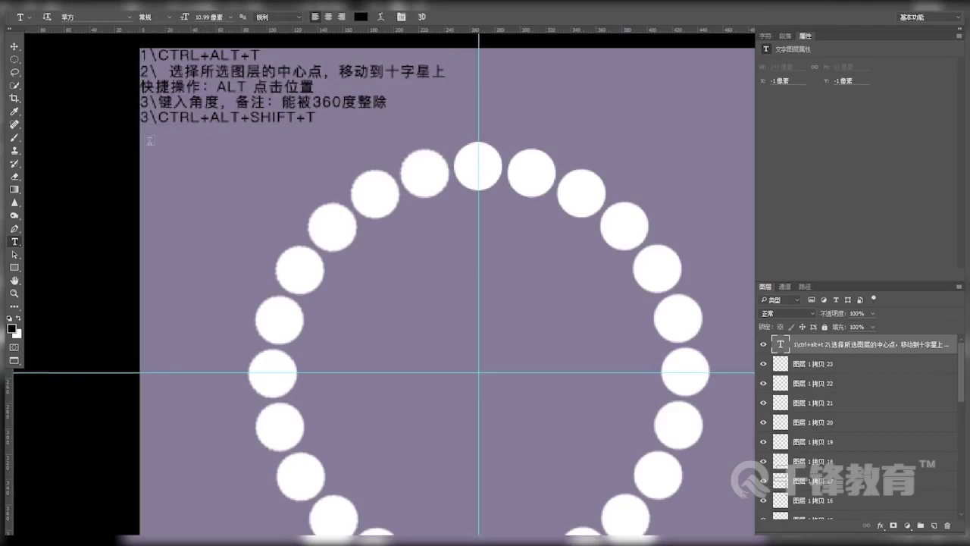
click(148, 117)
key(BackSpace)
text(4)
key(ctrl+Return)
key(v)
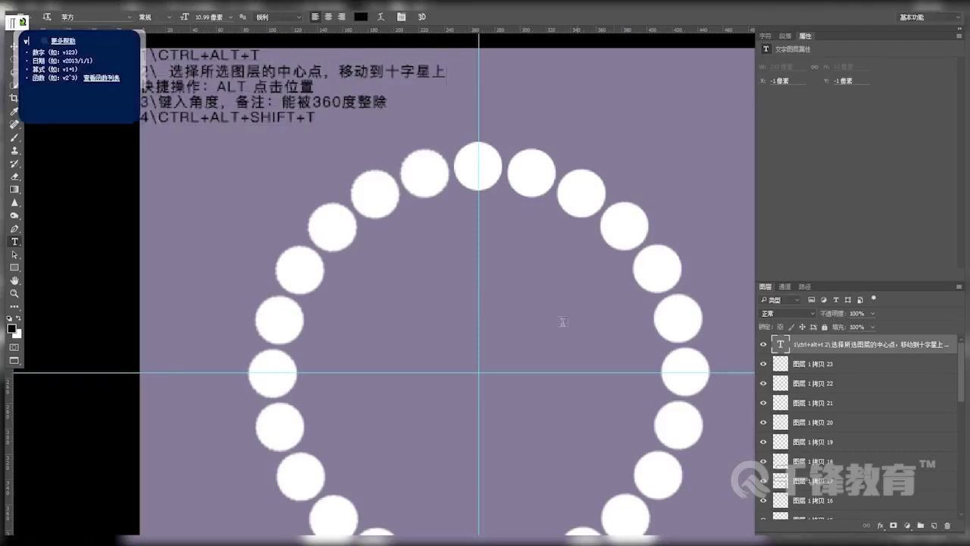
key(Escape)
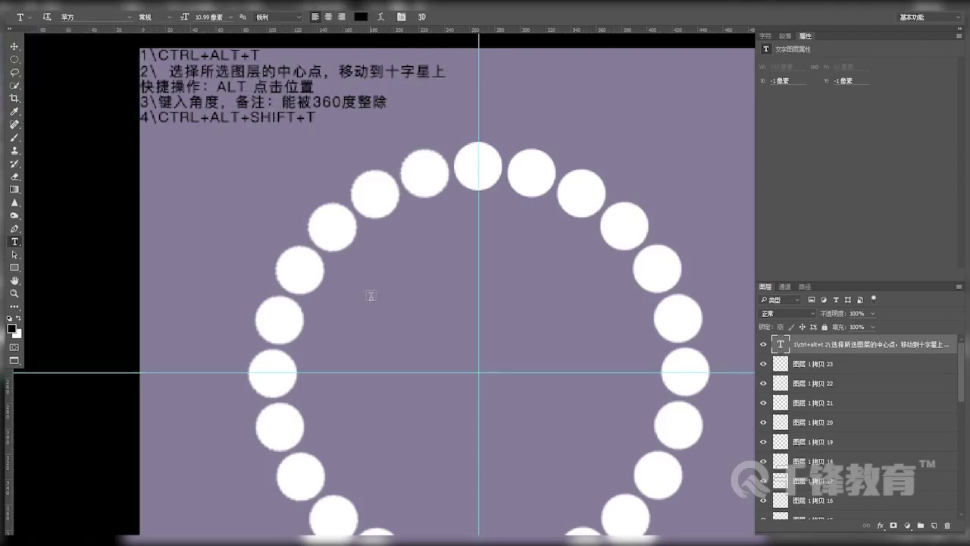
key(v)
scroll(413, 271, down, 2)
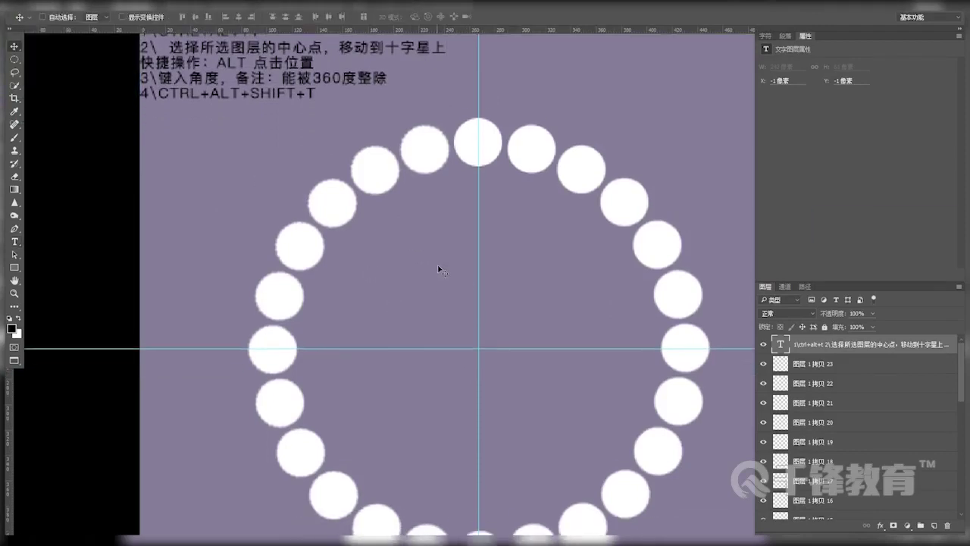
key(z)
alt+click(488, 316)
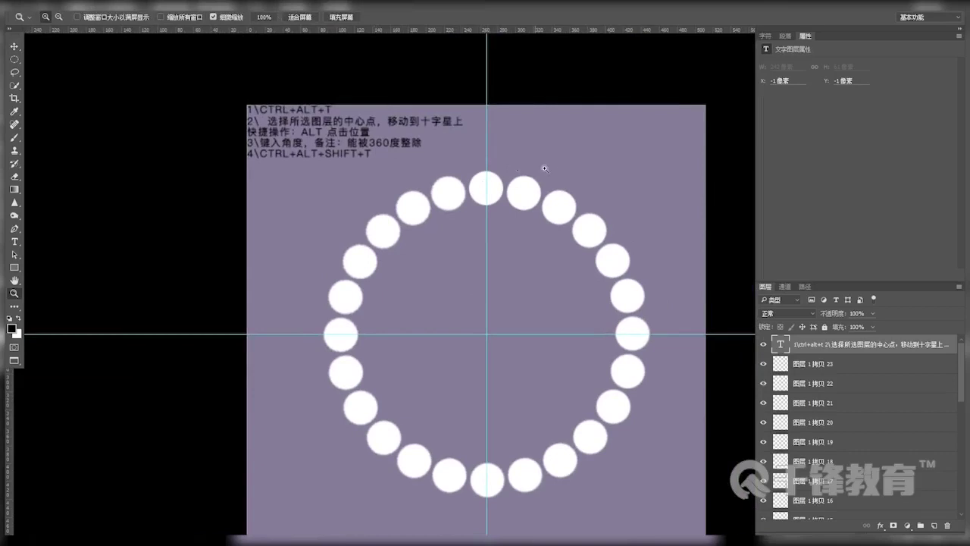
mouse_move(524, 342)
mouse_down()
mouse_move(507, 312)
mouse_move(517, 338)
mouse_up()
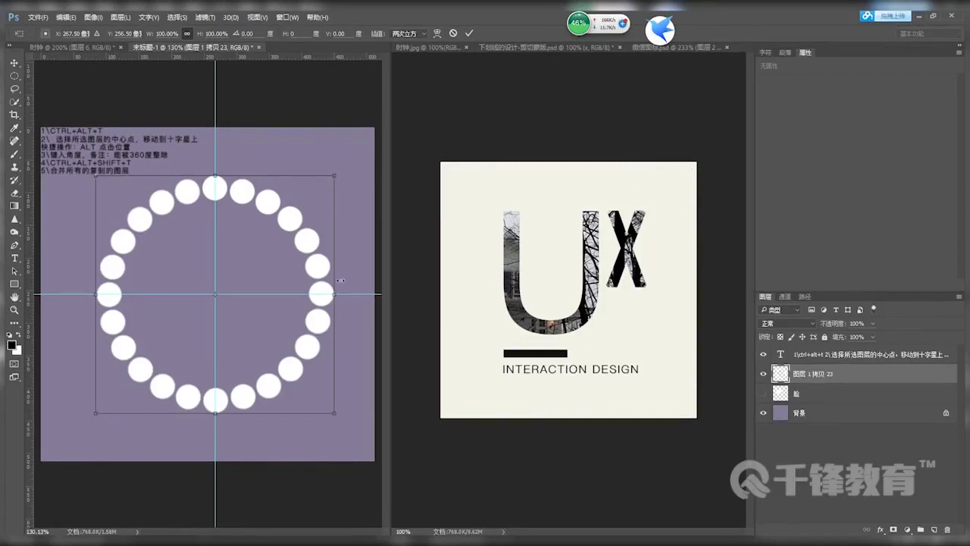
Scale the duplicate of the merged ring to 75% with linked proportions about the guides' intersection and apply the transform.
click(187, 34)
click(167, 34)
text(90)
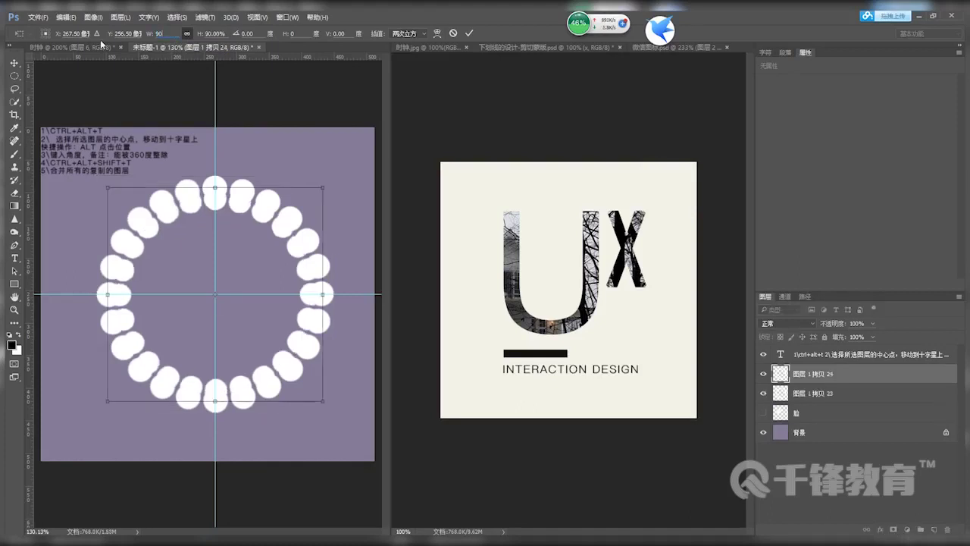
key(BackSpace)
key(BackSpace)
text(80)
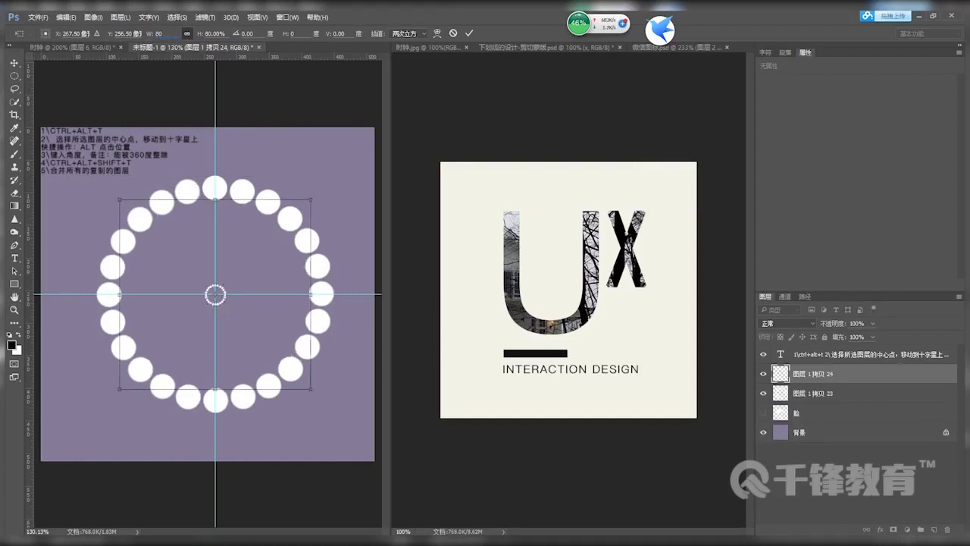
key(BackSpace)
key(BackSpace)
text(75)
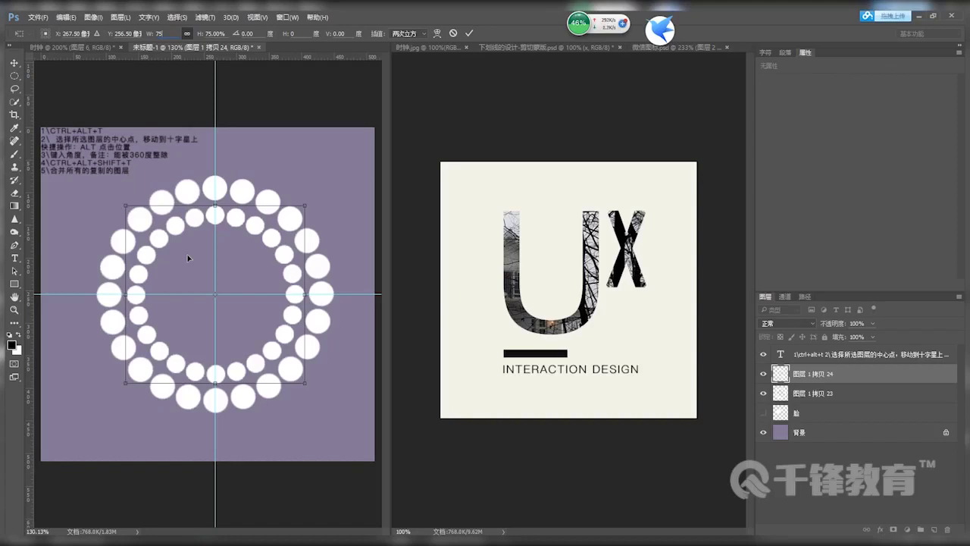
key(z)
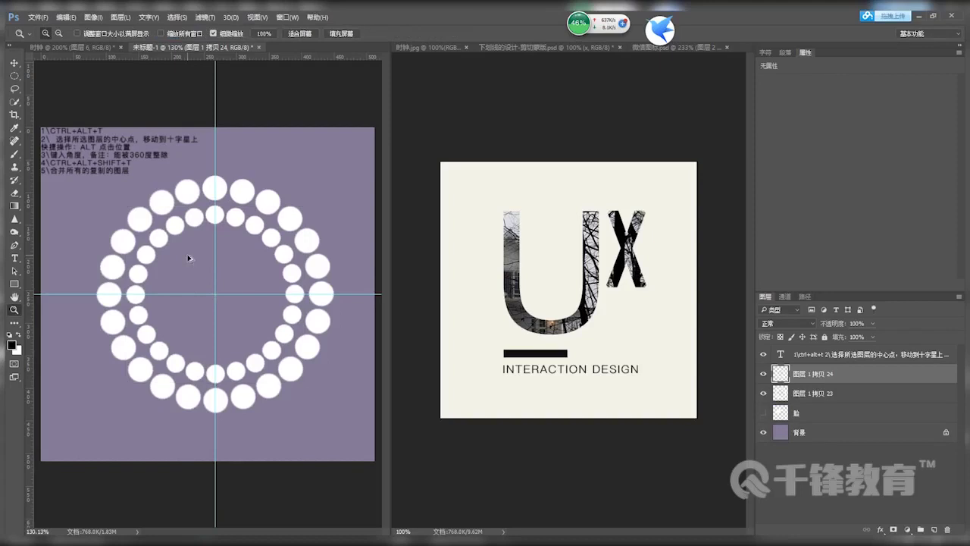
Repeat the duplicating 75% scale until progressively smaller concentric rings fill the pattern down to its centre.
key(ctrl+alt+shift+t)
key(ctrl+alt+shift+t)
key(ctrl+alt+shift+t)
key(ctrl+alt+shift+t)
key(ctrl+alt+shift+t)
key(ctrl+alt+shift+t)
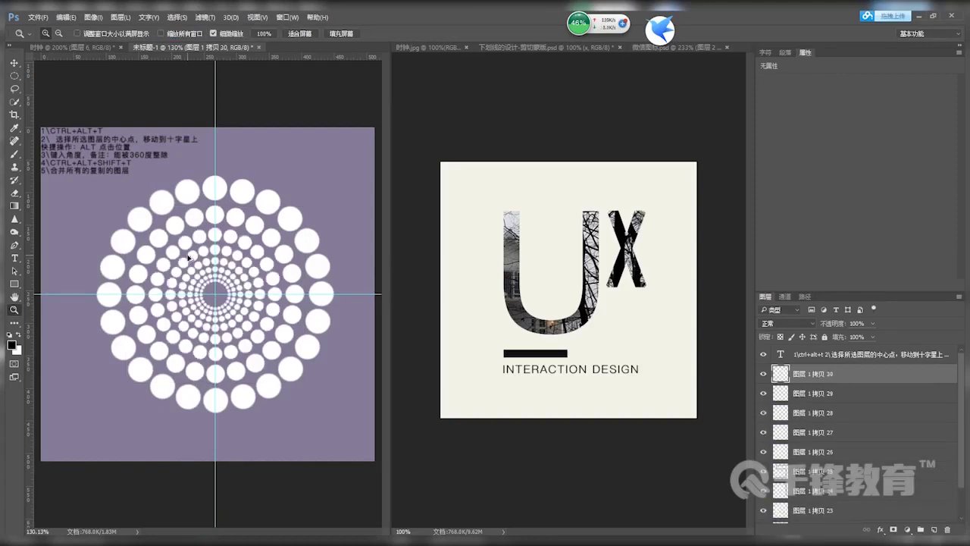
key(ctrl+alt+shift+t)
key(ctrl+alt+shift+t)
key(ctrl+alt+shift+t)
key(ctrl+alt+shift+t)
key(ctrl+alt+shift+t)
key(ctrl+alt+shift+t)
key(ctrl+alt+shift+t)
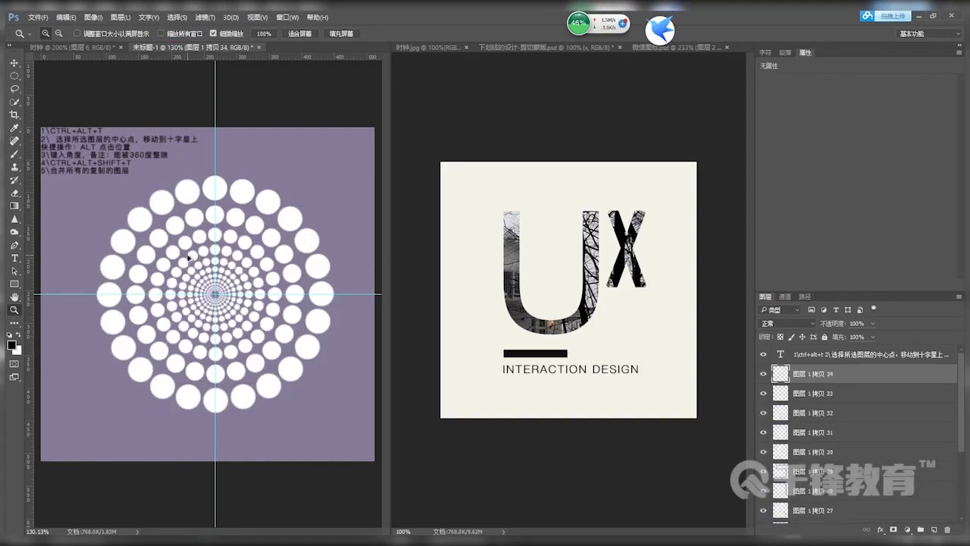